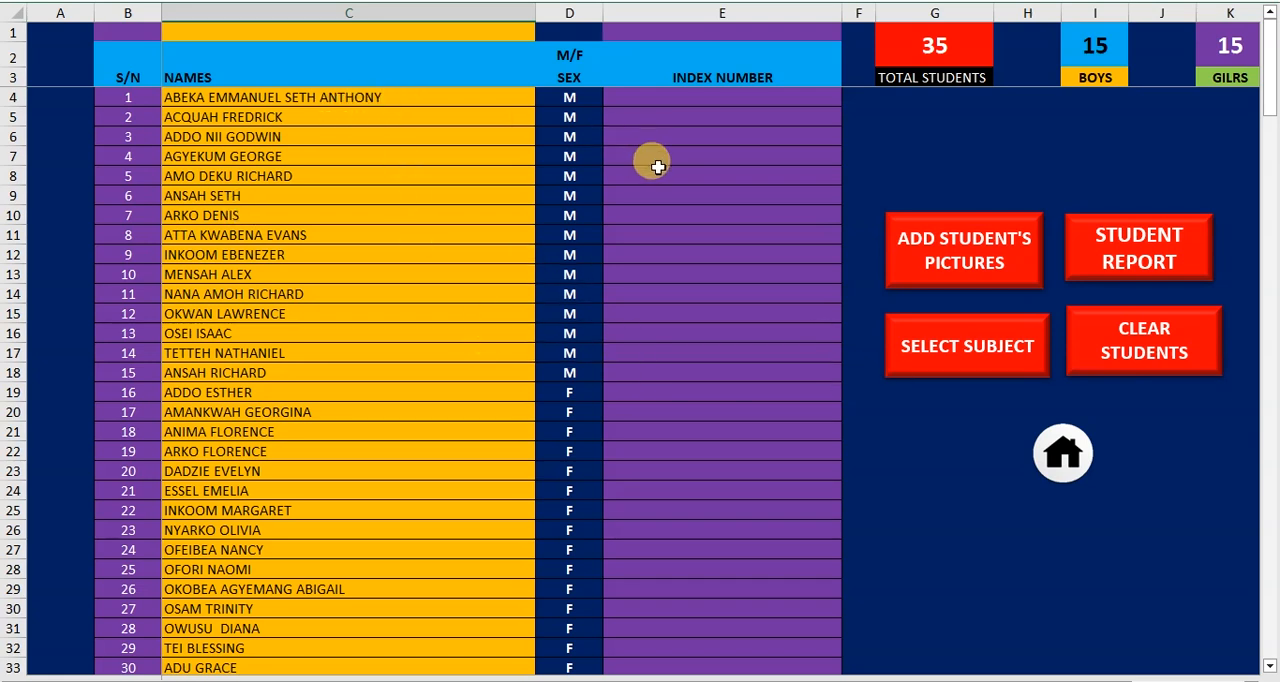
Open the student pictures sheet and delete all existing pictures
{"action": "left_click", "coordinate": [963, 270]}
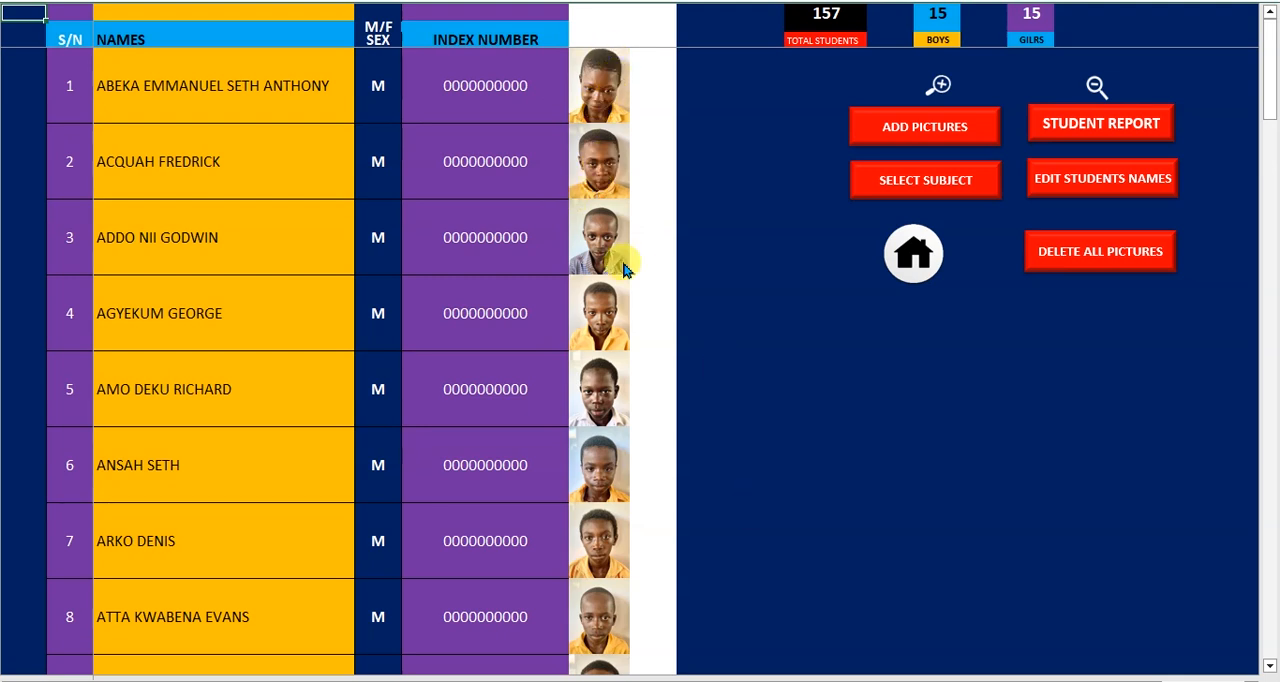
{"action": "left_click", "coordinate": [1090, 256]}
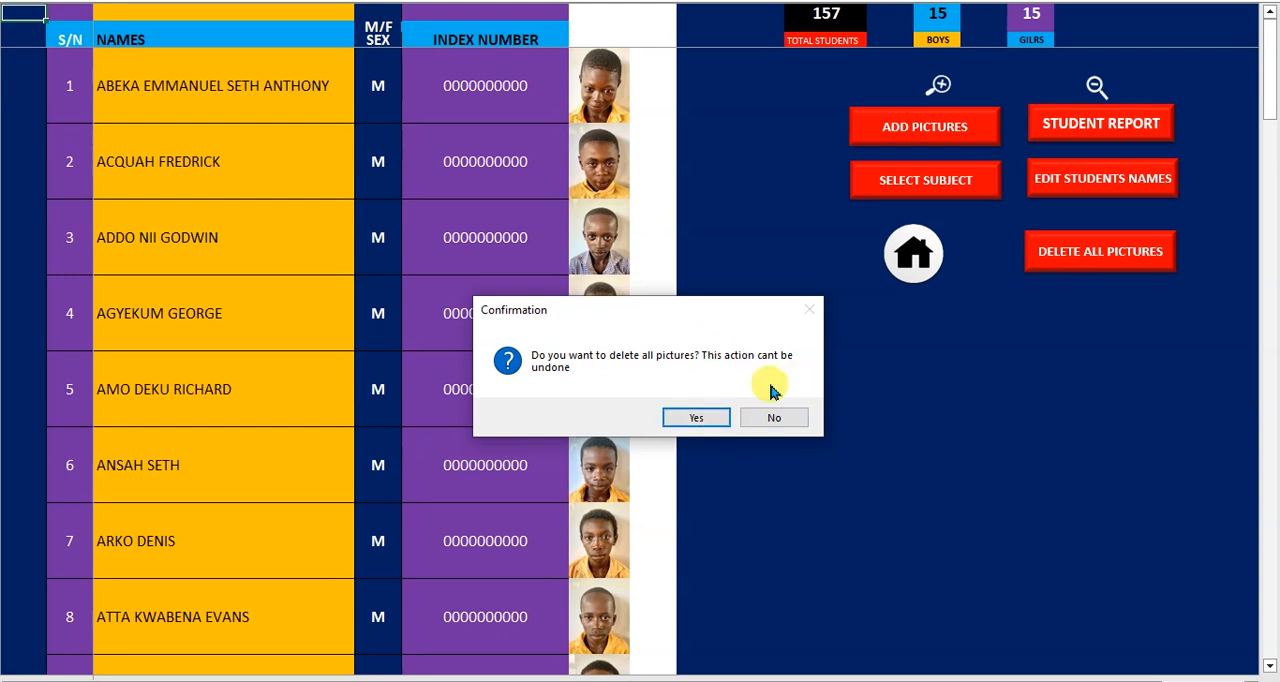
{"action": "left_click", "coordinate": [690, 418]}
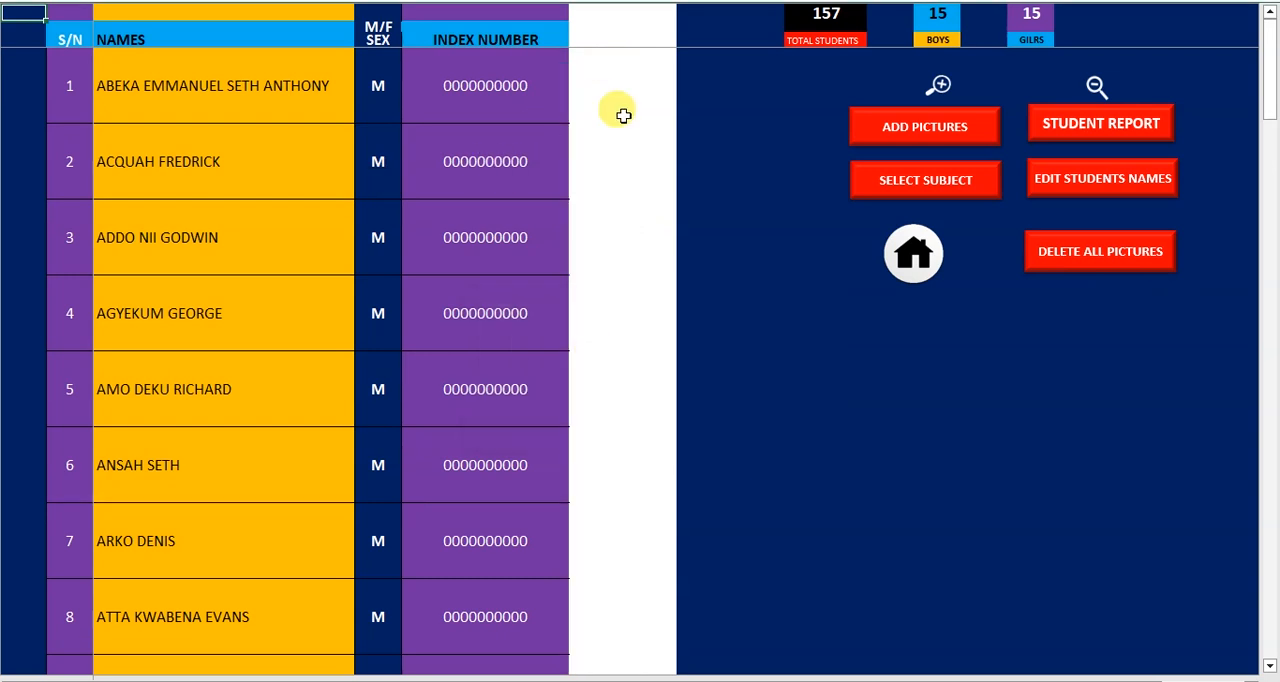
Start adding 3 student pictures and insert IMG-20231211-WA0022 from the Desktop's fix\pict folder as the first one
{"action": "left_click", "coordinate": [913, 140]}
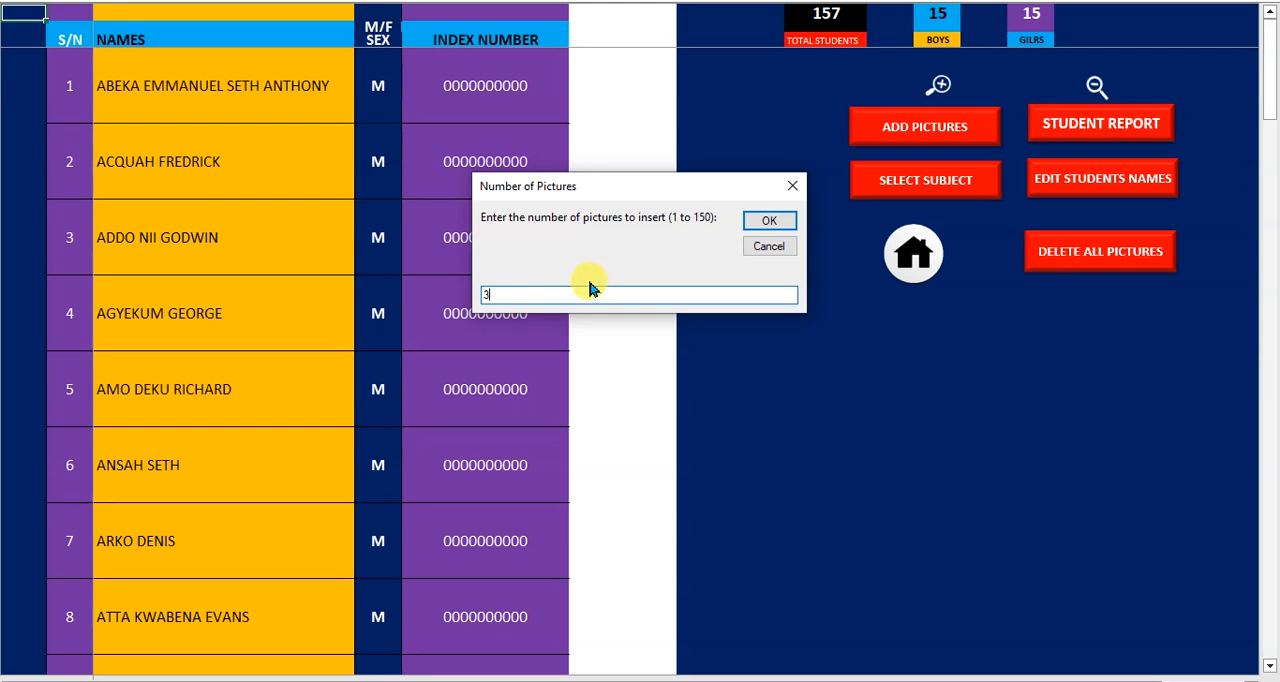
{"action": "left_click", "coordinate": [752, 224]}
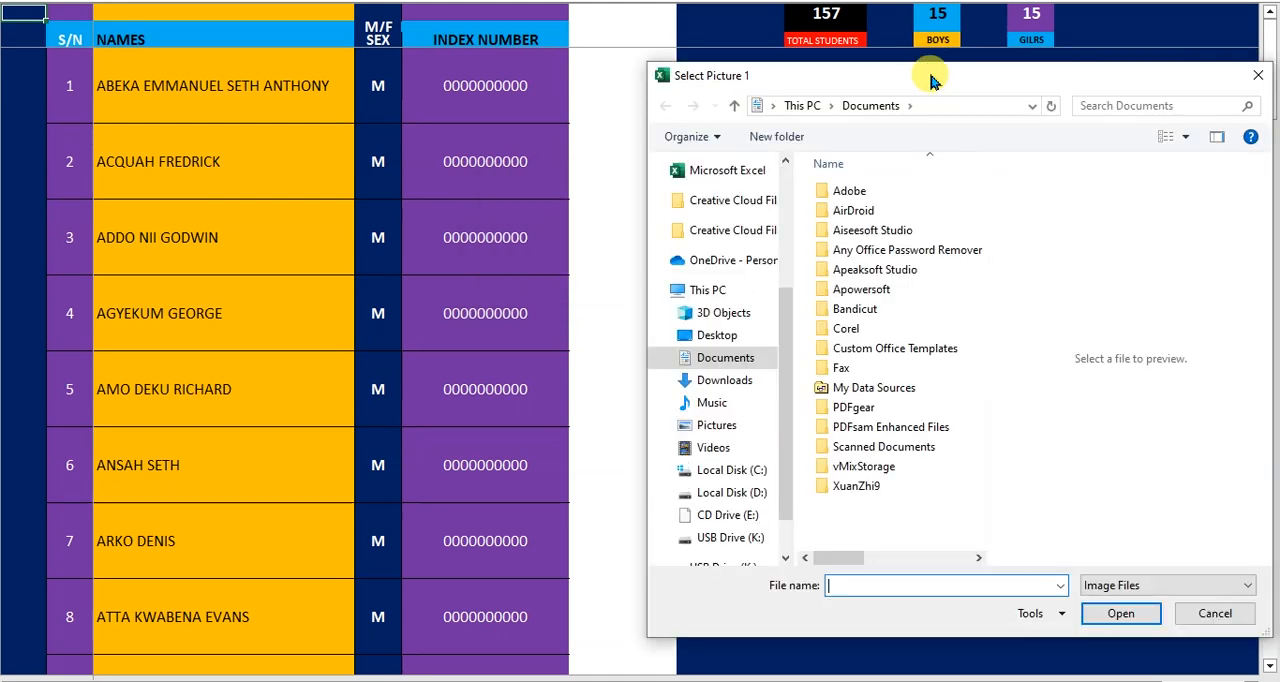
{"action": "left_click_drag", "start_coordinate": [930, 80], "coordinate": [703, 85]}
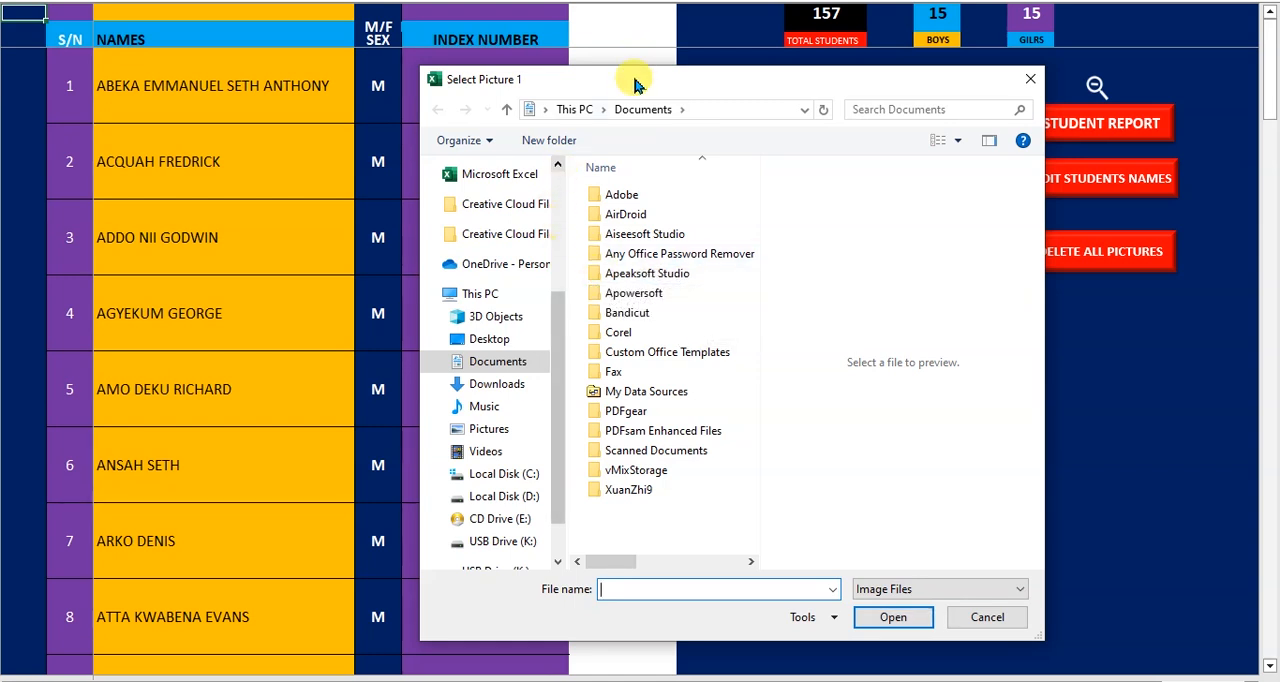
{"action": "left_click_drag", "start_coordinate": [630, 86], "coordinate": [777, 80]}
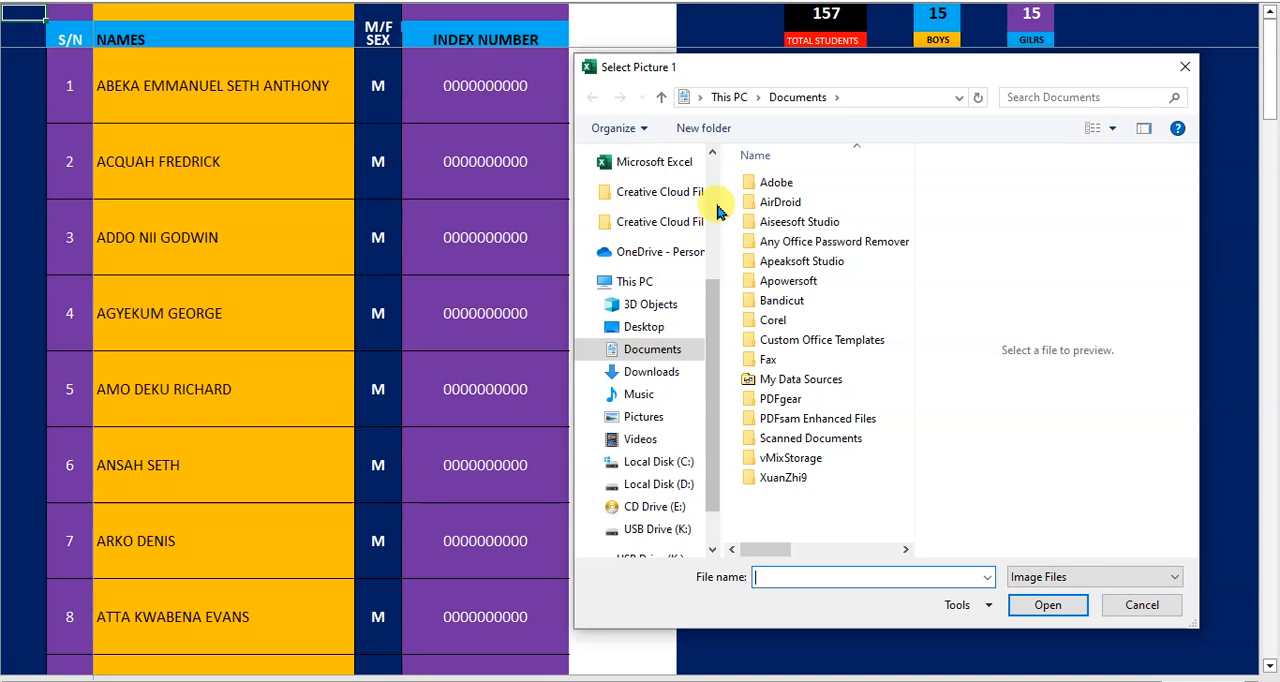
{"action": "scroll", "coordinate": [717, 210], "scroll_direction": "up", "scroll_amount": 3}
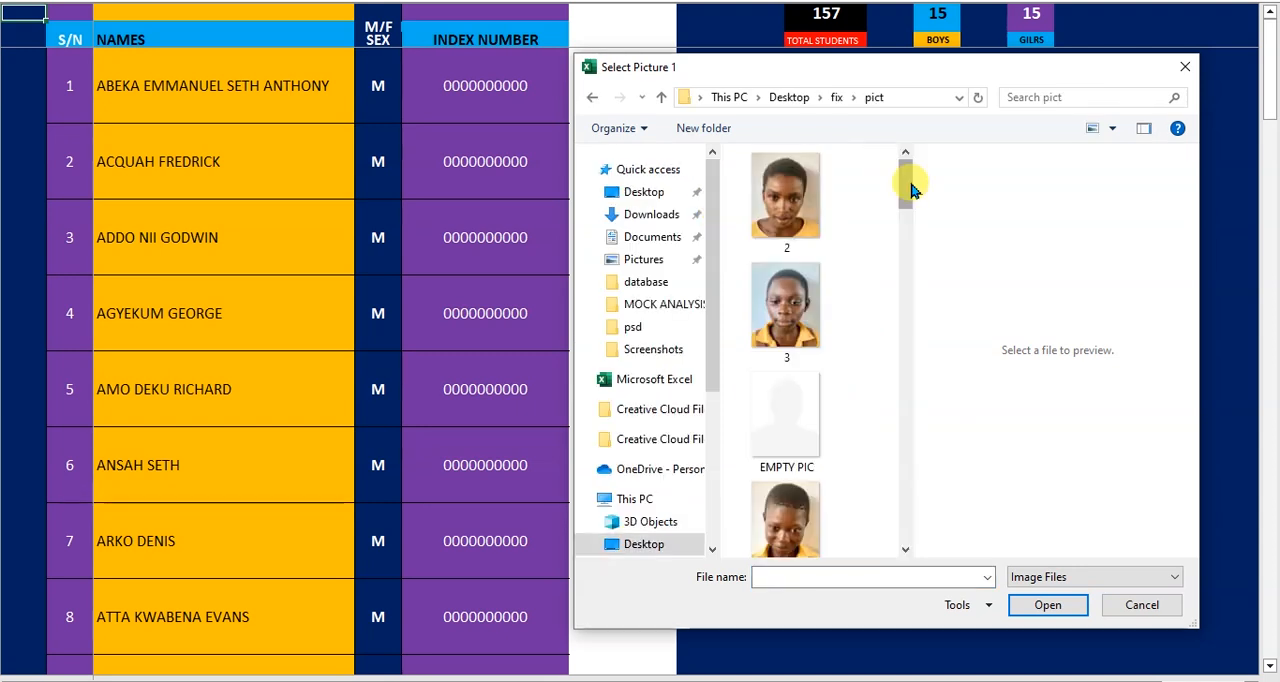
{"action": "left_click_drag", "start_coordinate": [911, 190], "coordinate": [910, 284]}
{"action": "left_click", "coordinate": [800, 400]}
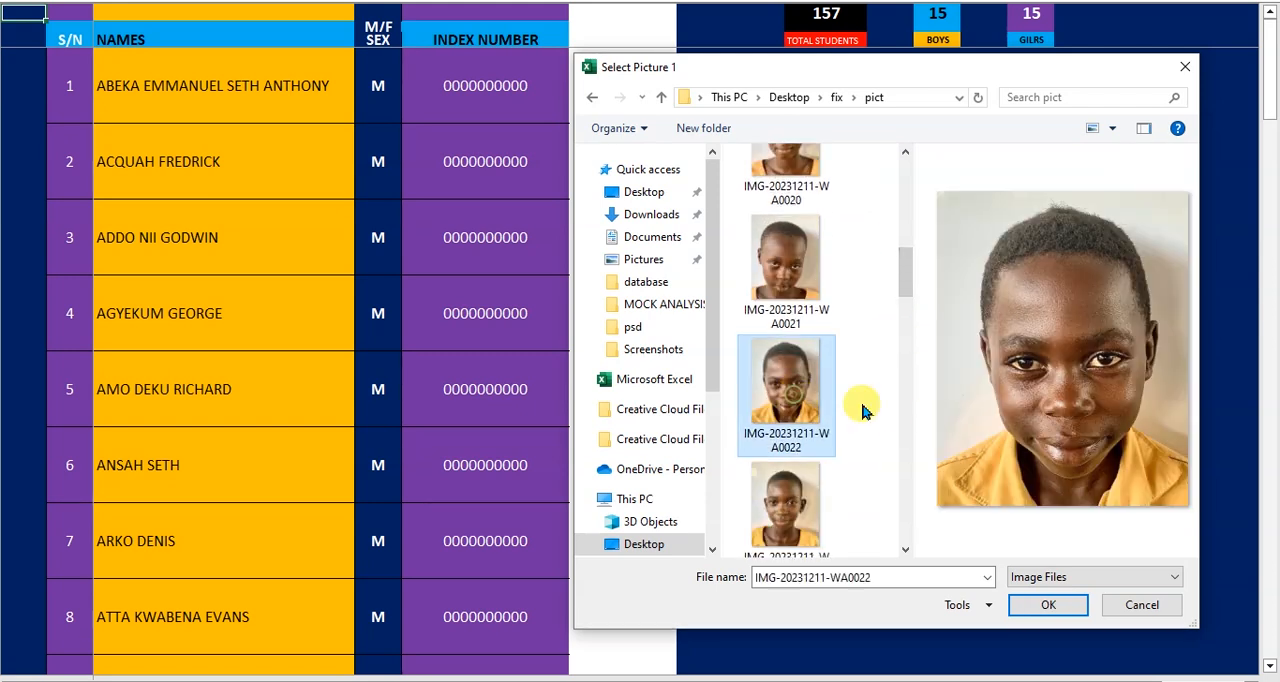
{"action": "left_click", "coordinate": [1050, 606]}
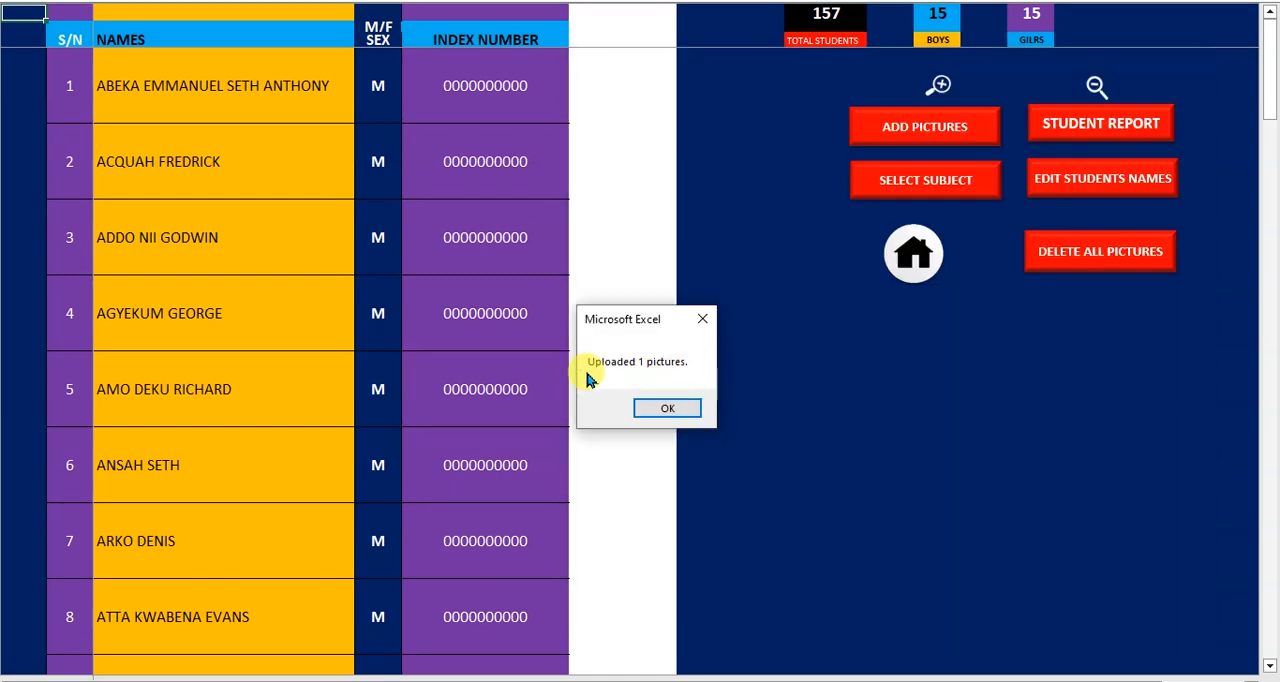
{"action": "left_click", "coordinate": [672, 409]}
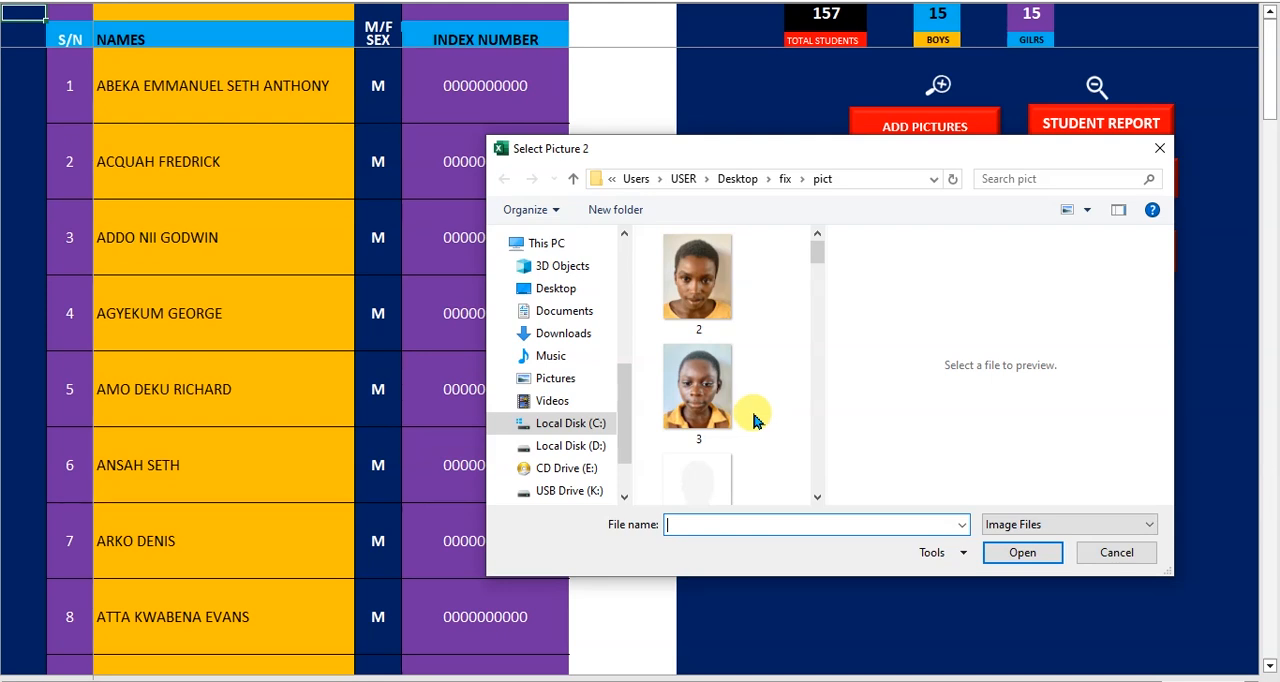
Insert IMG-20231211-WA0019 as the second student picture
{"action": "left_click_drag", "start_coordinate": [817, 252], "coordinate": [817, 288]}
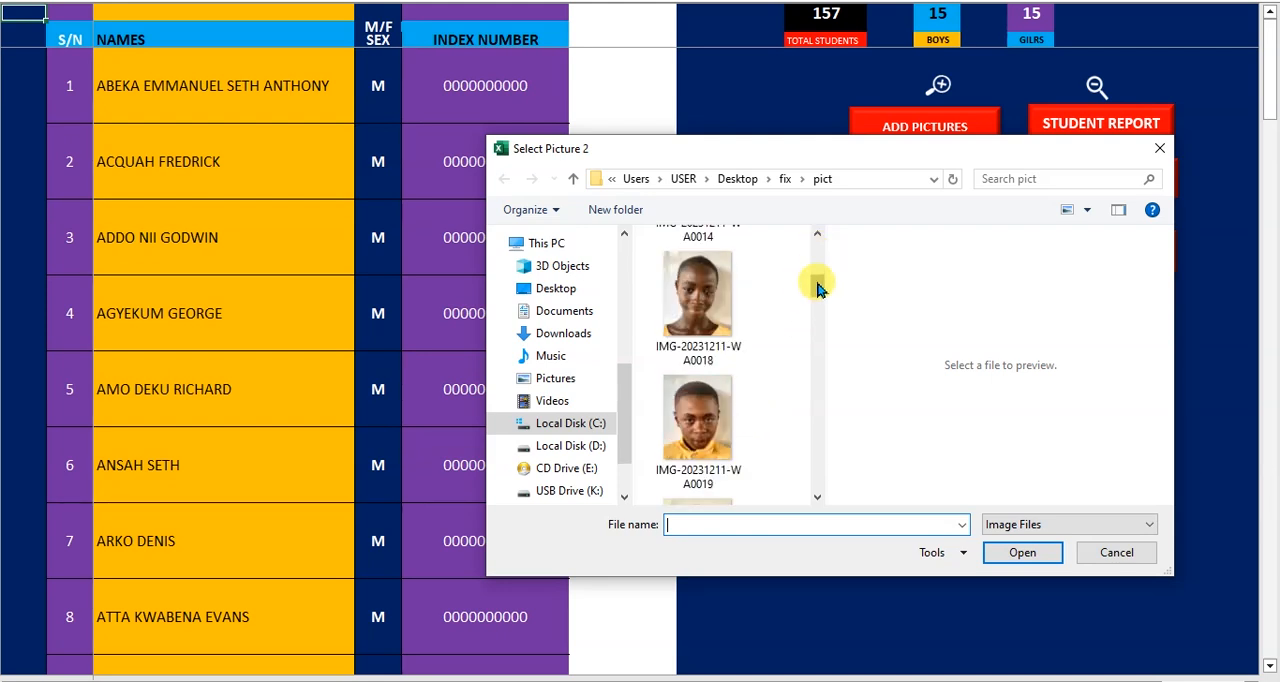
{"action": "left_click", "coordinate": [705, 398]}
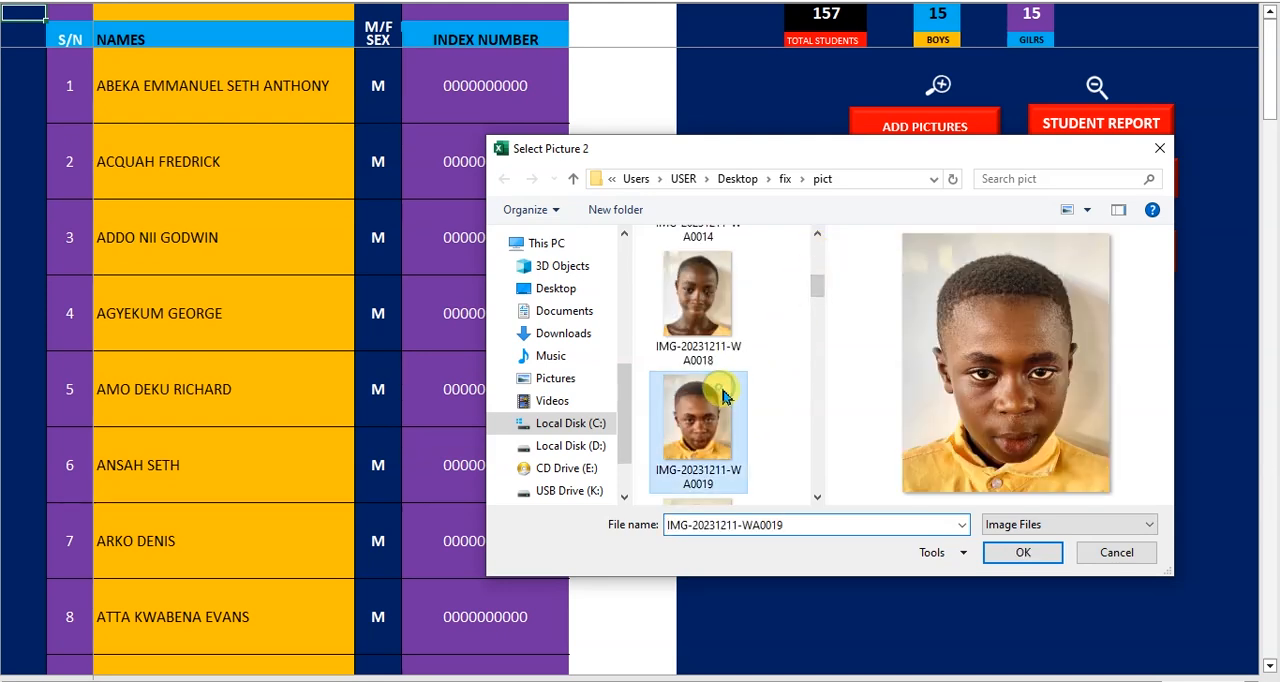
{"action": "left_click", "coordinate": [1012, 556]}
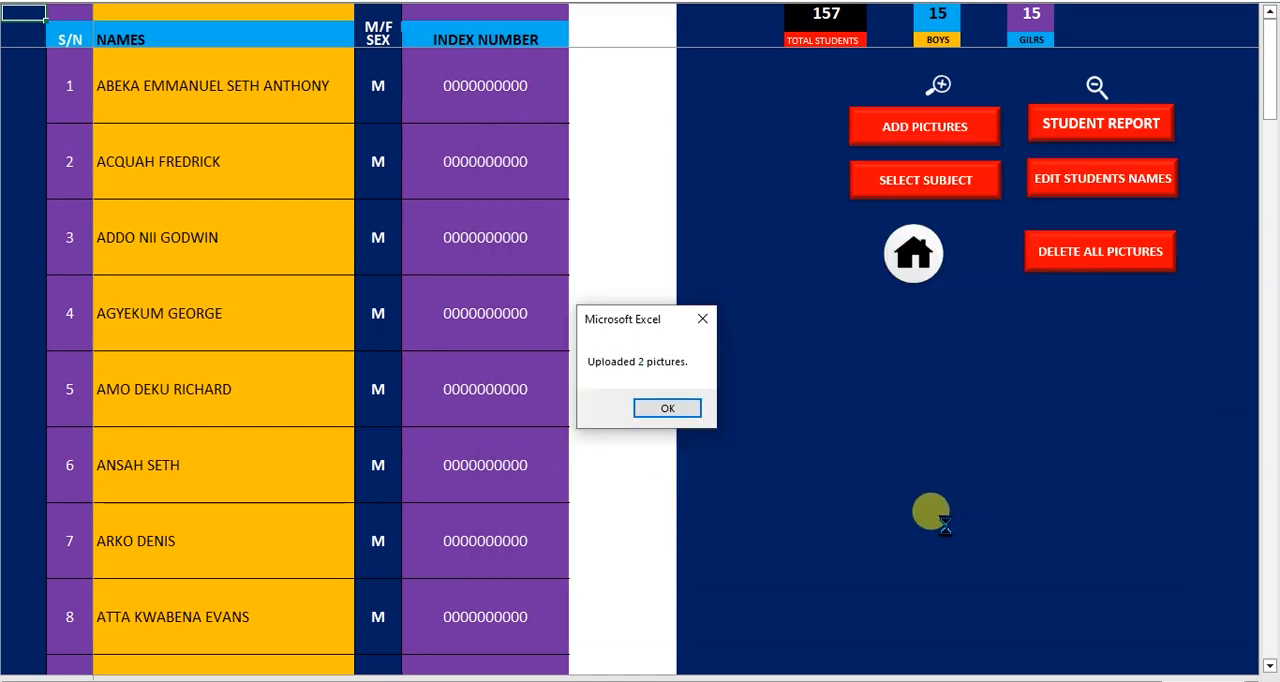
{"action": "left_click", "coordinate": [668, 410]}
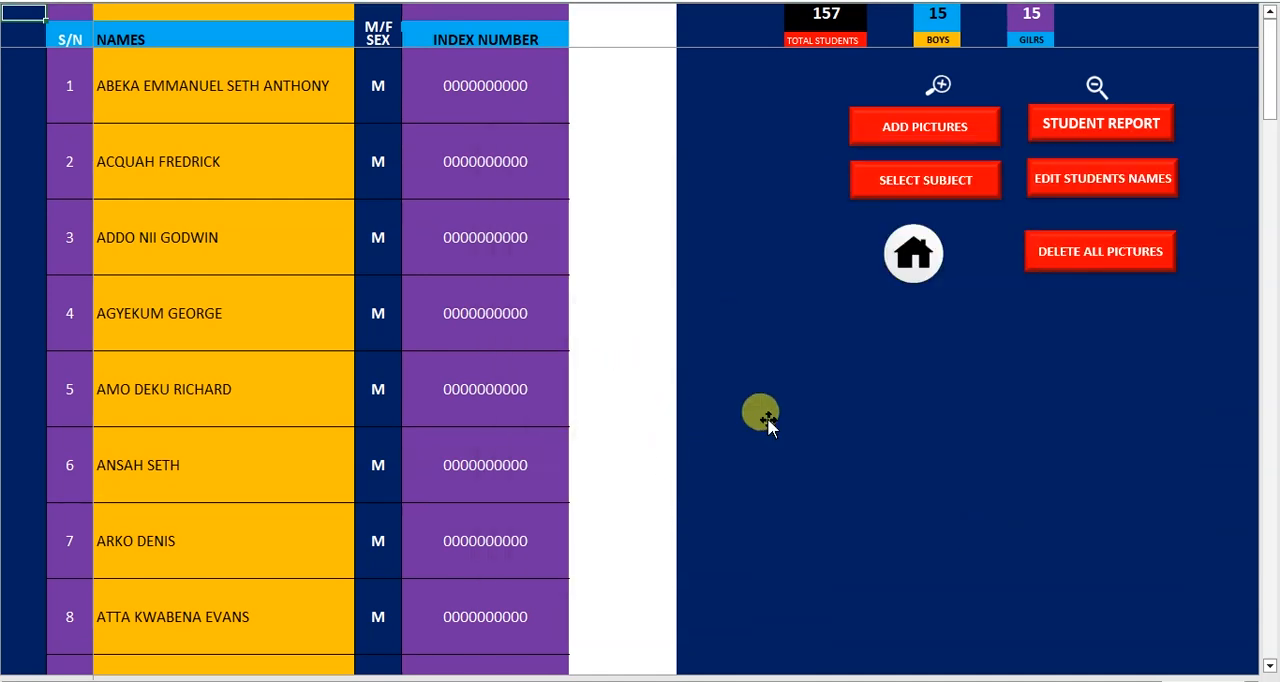
Choose the image file named 3 as the third student picture
{"action": "mouse_move", "coordinate": [820, 190]}
{"action": "left_mouse_down"}
{"action": "mouse_move", "coordinate": [820, 223]}
{"action": "mouse_move", "coordinate": [821, 195]}
{"action": "left_mouse_up"}
{"action": "left_click", "coordinate": [701, 280]}
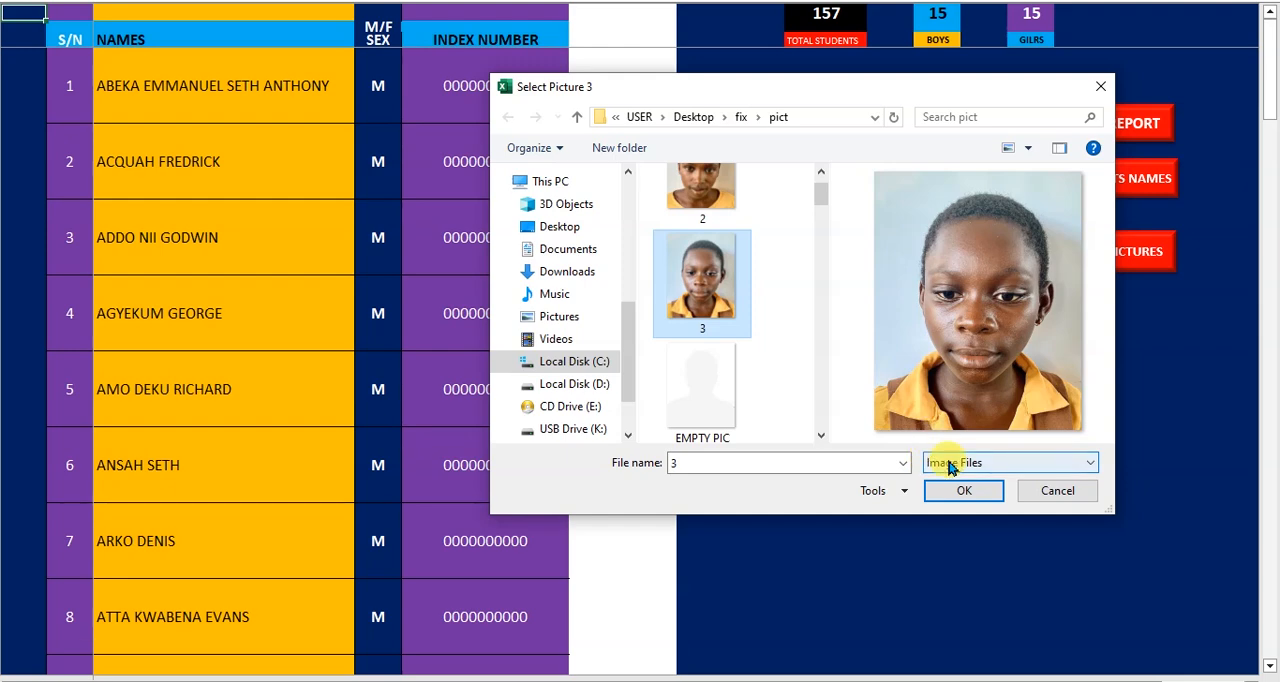
{"action": "left_click", "coordinate": [962, 492]}
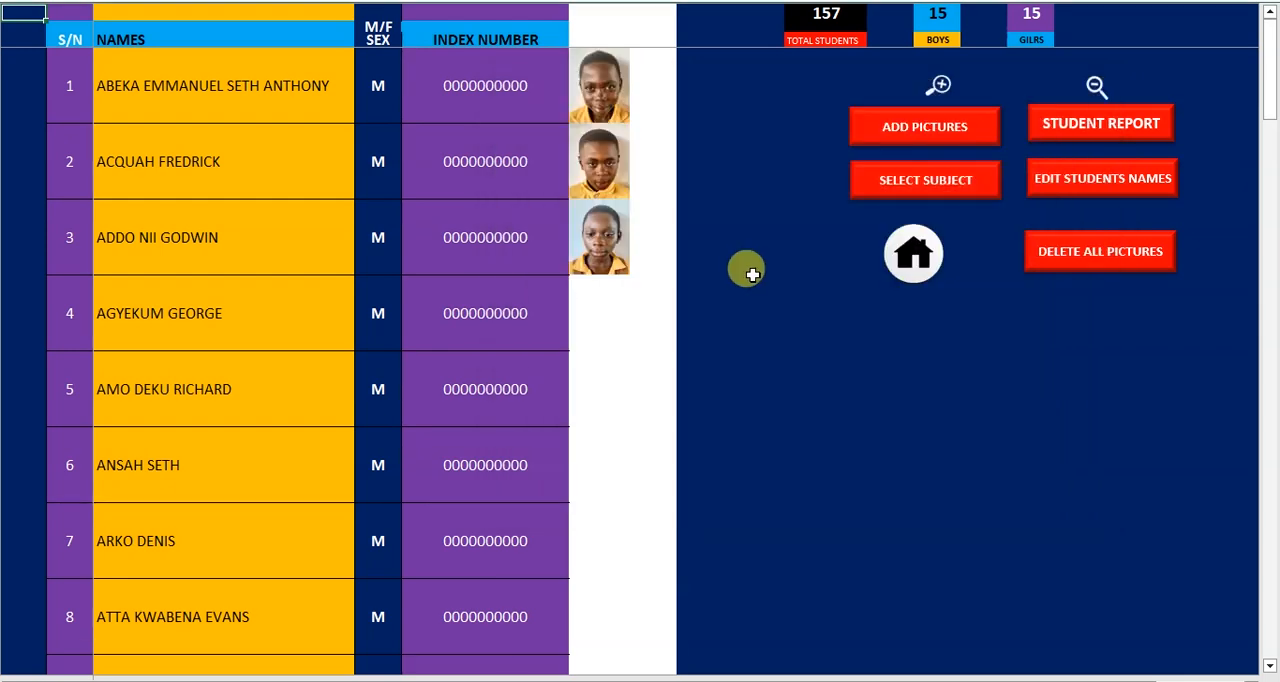
Return to the home page and open the English Language score sheet for Mock 1
{"action": "left_click", "coordinate": [888, 262]}
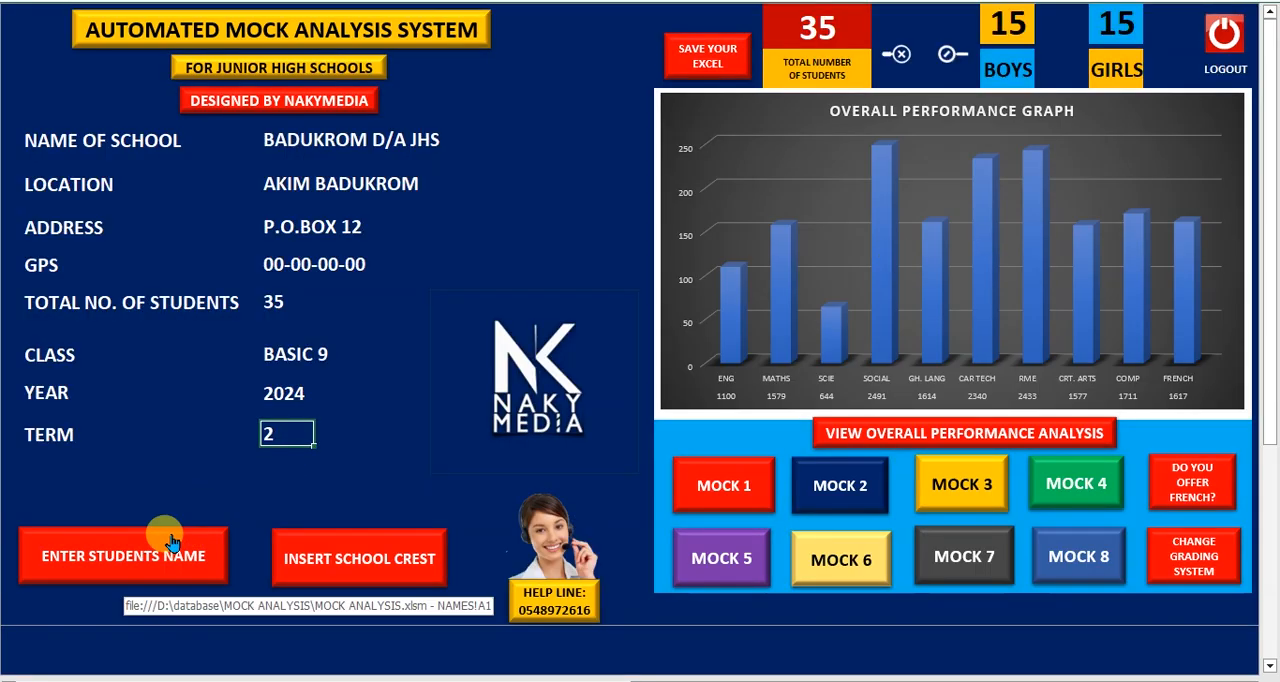
{"action": "left_click", "coordinate": [706, 488]}
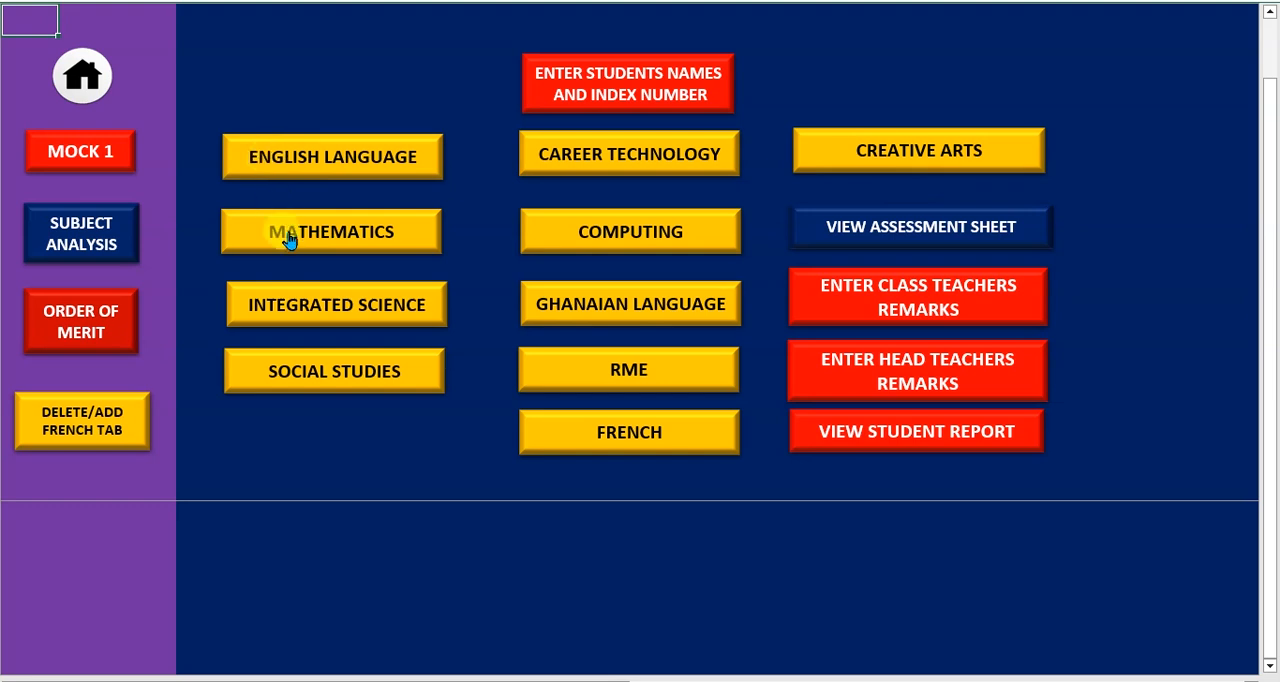
{"action": "left_click", "coordinate": [307, 176]}
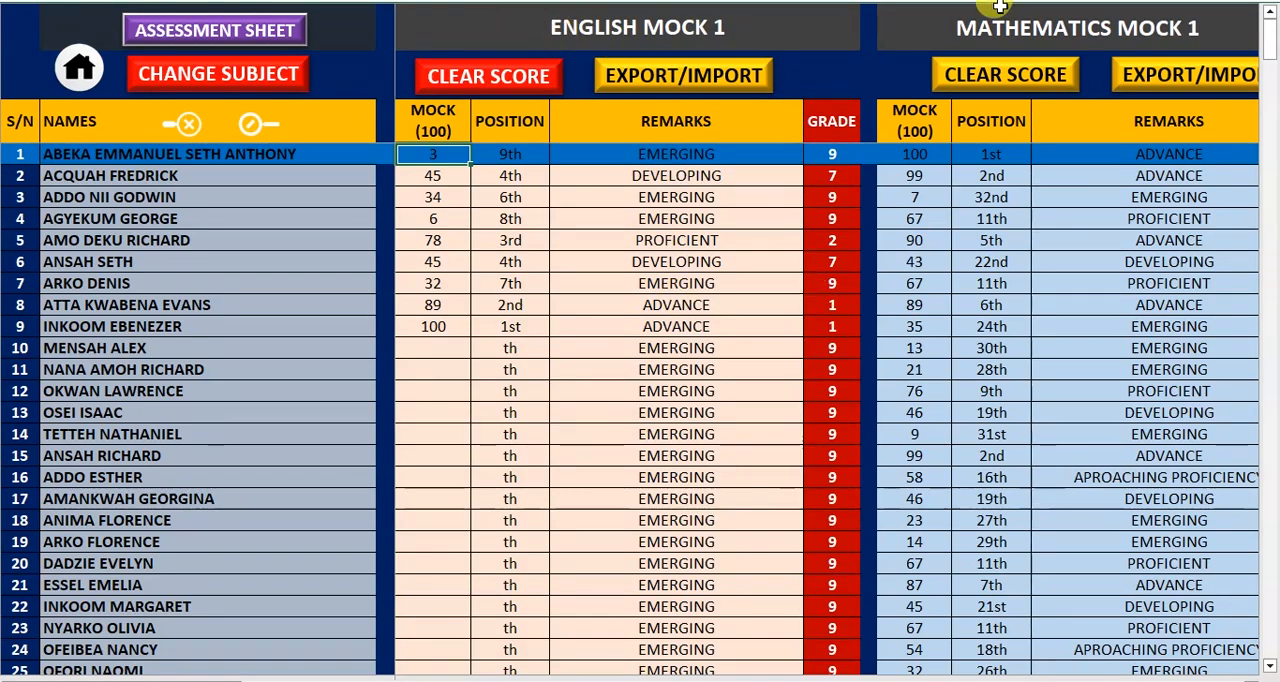
Export the English Mock 1 sheet with option 2, saving it to the Desktop as the Excel workbook ENGLISH MOCK 1
{"action": "left_click", "coordinate": [928, 678]}
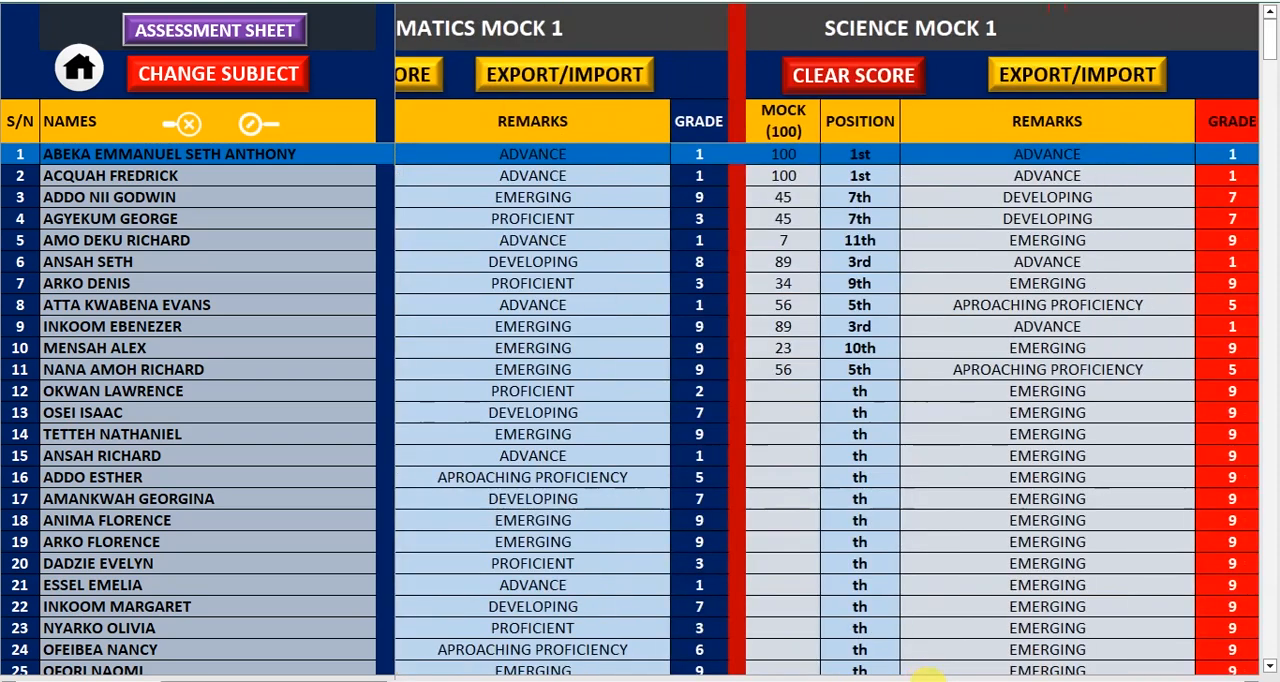
{"action": "left_click", "coordinate": [964, 679]}
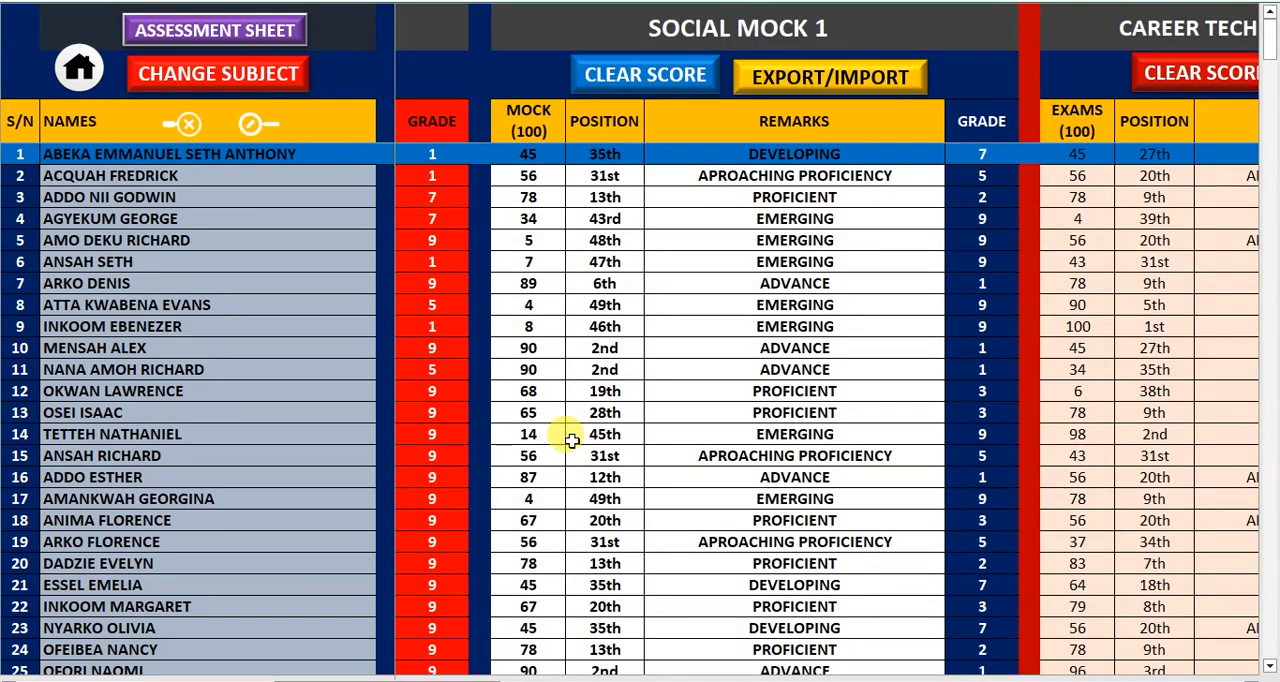
{"action": "key", "text": "ctrl+Home"}
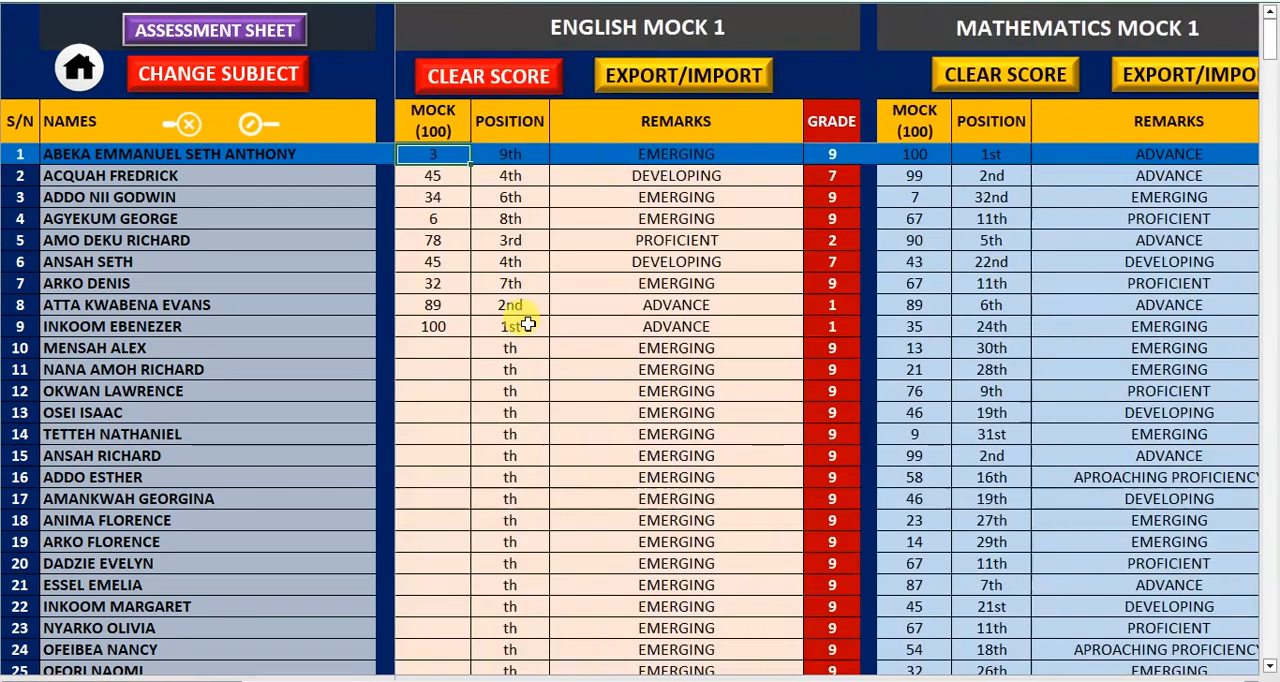
{"action": "left_click", "coordinate": [683, 88]}
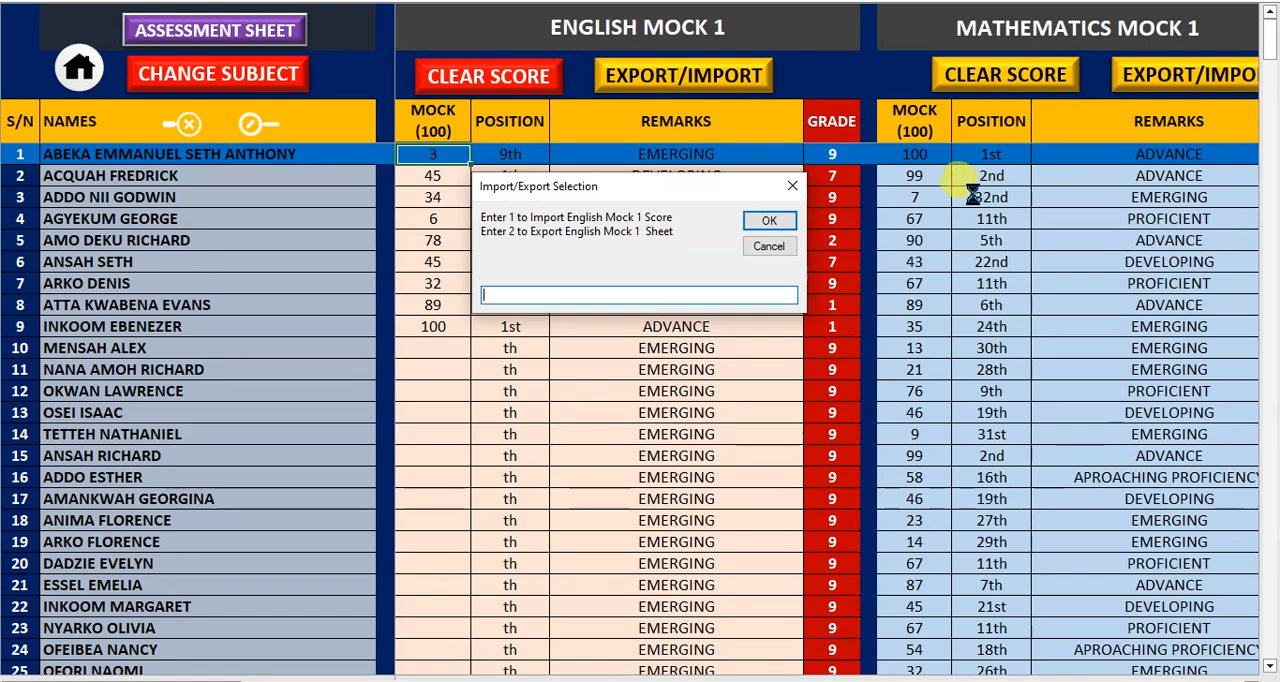
{"action": "type", "text": "2"}
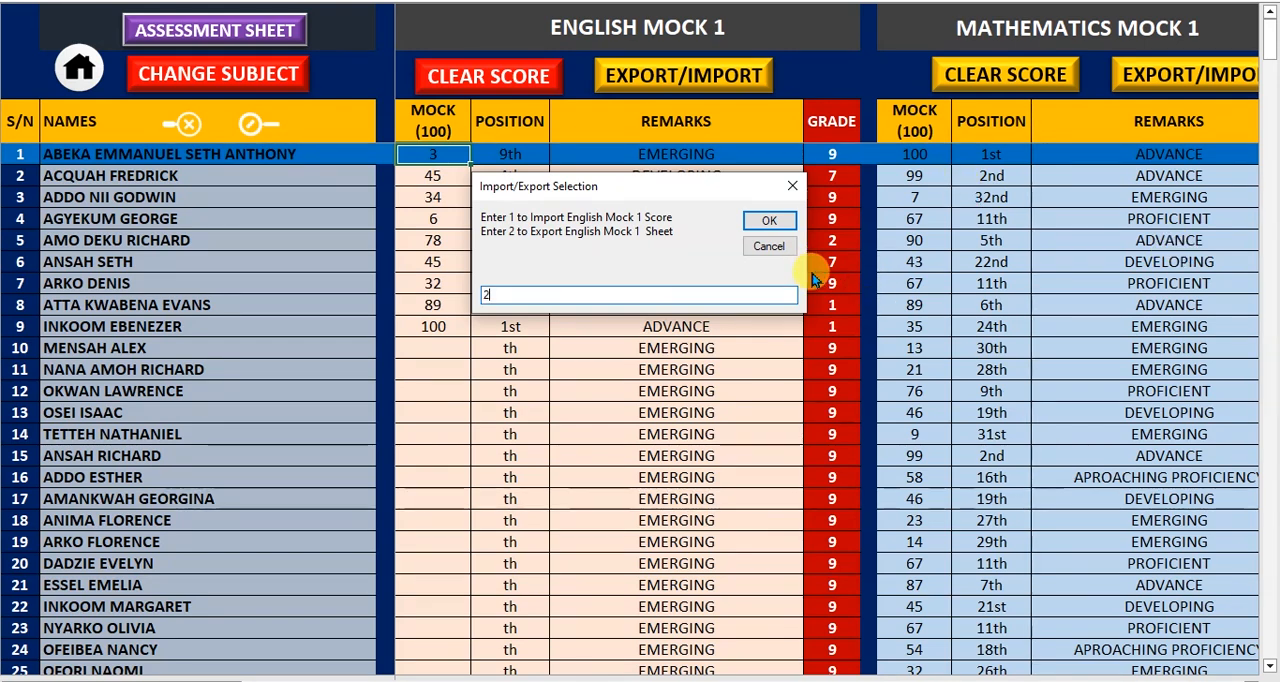
{"action": "left_click", "coordinate": [768, 221]}
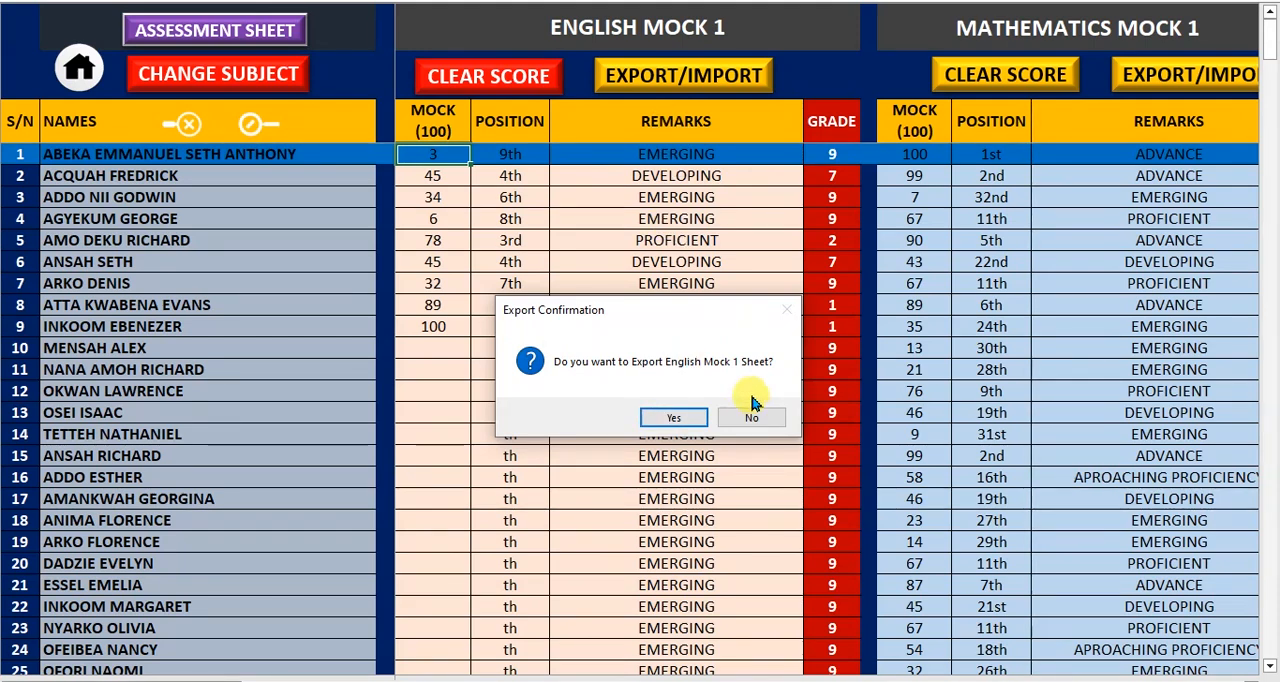
{"action": "left_click", "coordinate": [688, 422]}
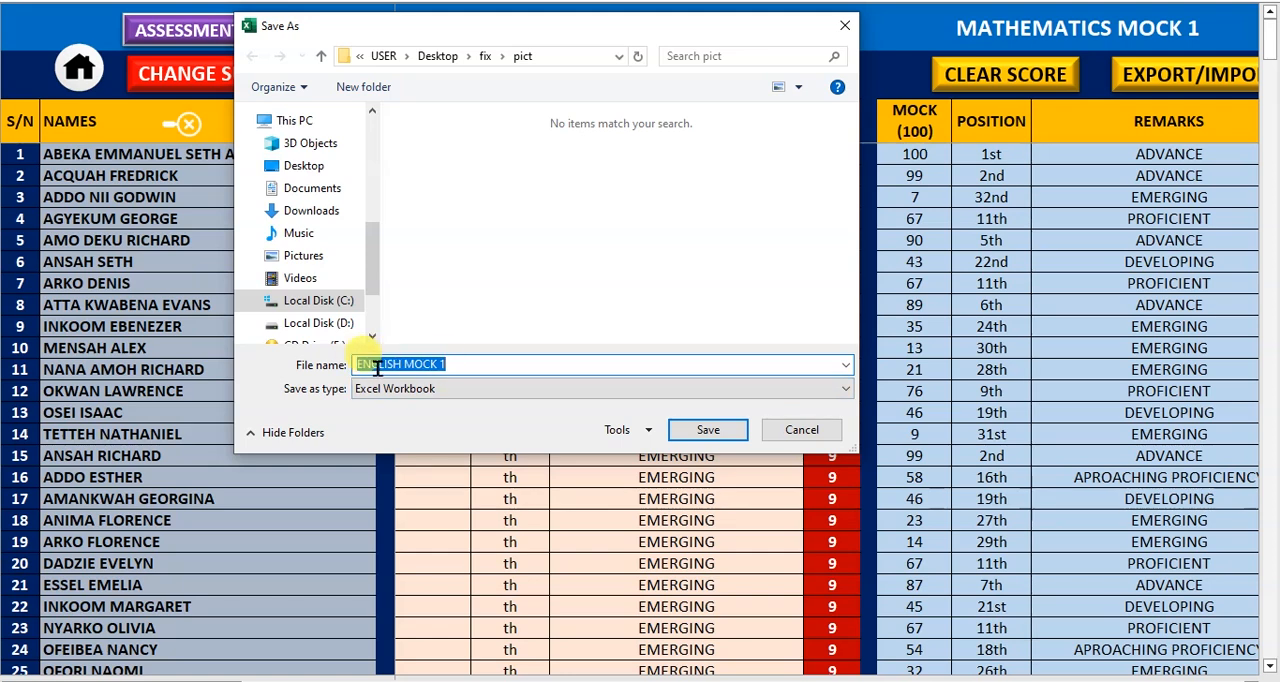
{"action": "left_click", "coordinate": [322, 177]}
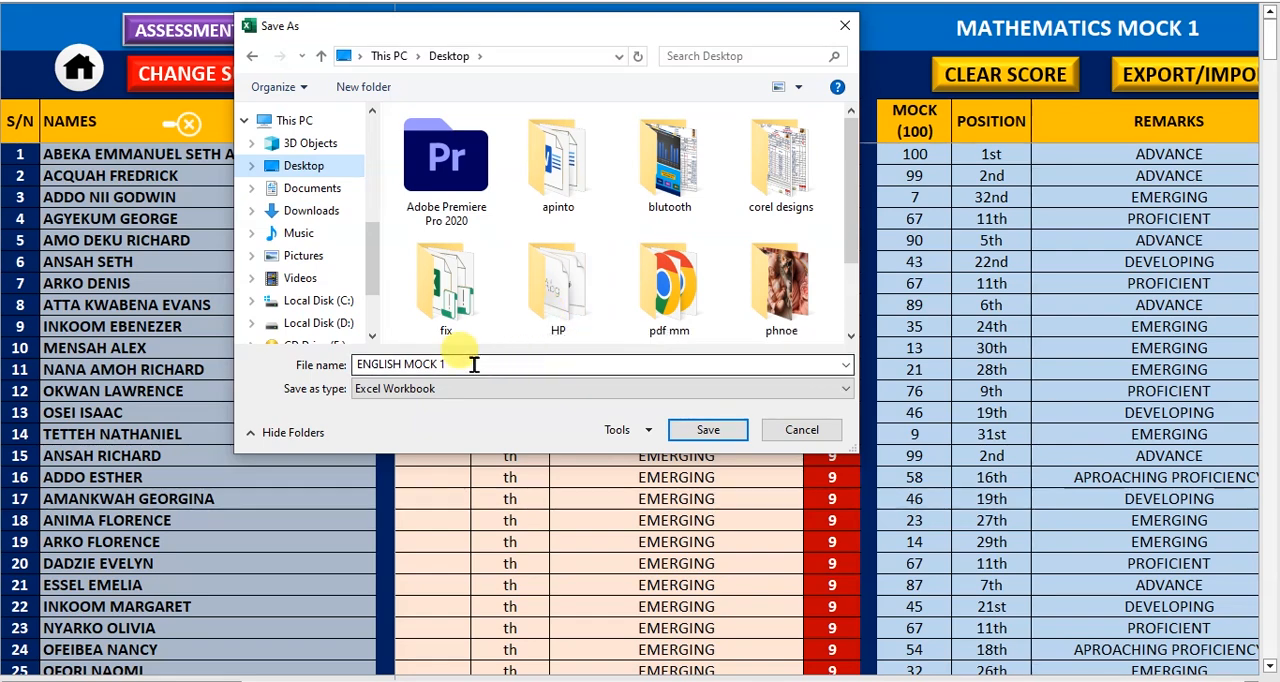
{"action": "left_click", "coordinate": [706, 428]}
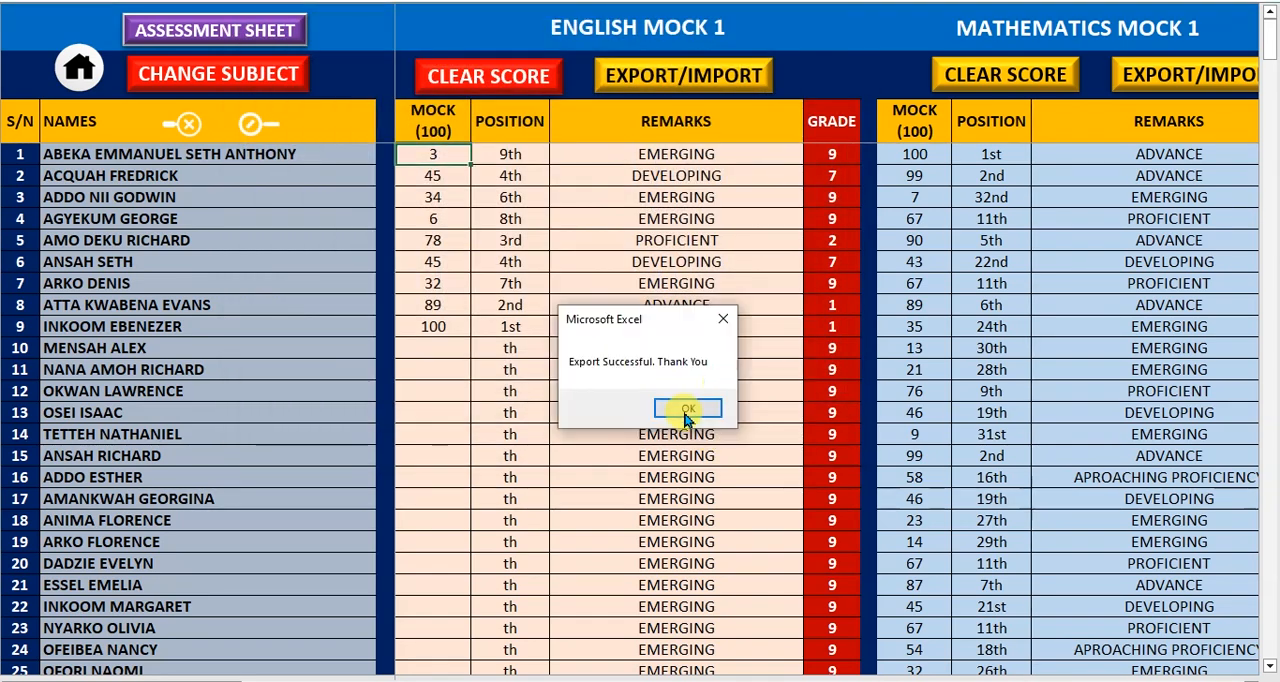
{"action": "left_click", "coordinate": [687, 411]}
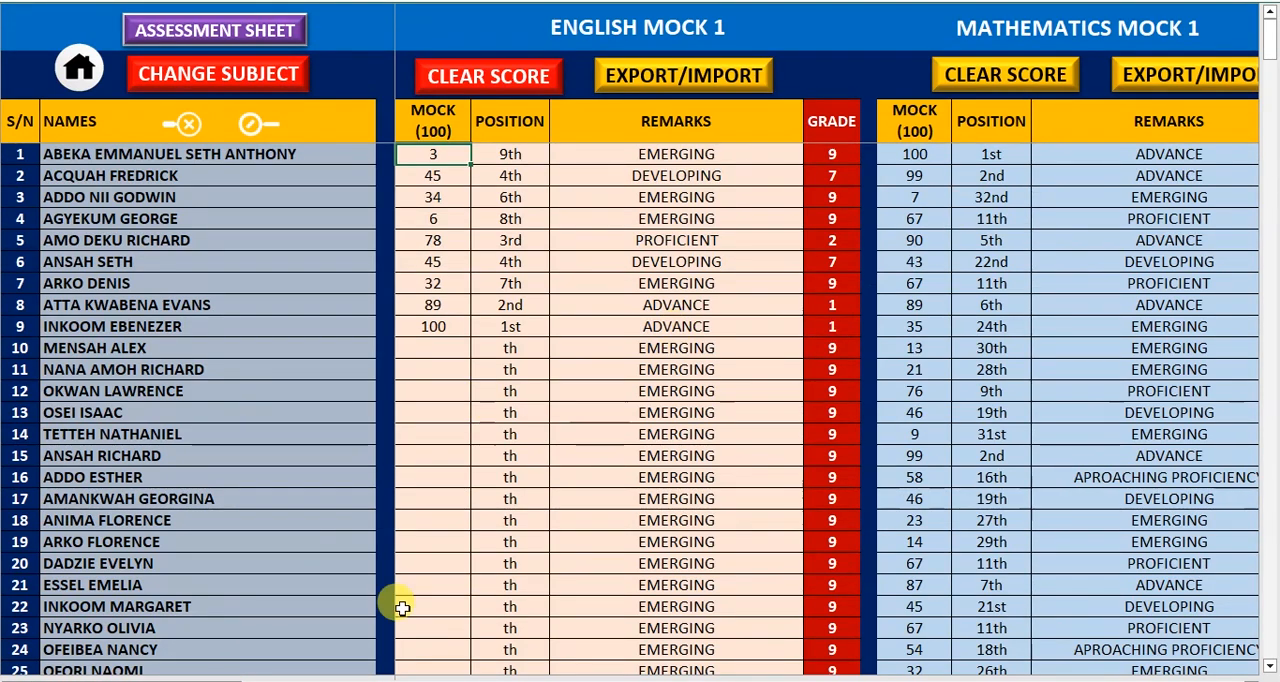
Switch to the Ghanaian Language scores for Mock 1 and return to the English Mock 1 scores
{"action": "left_click", "coordinate": [258, 78]}
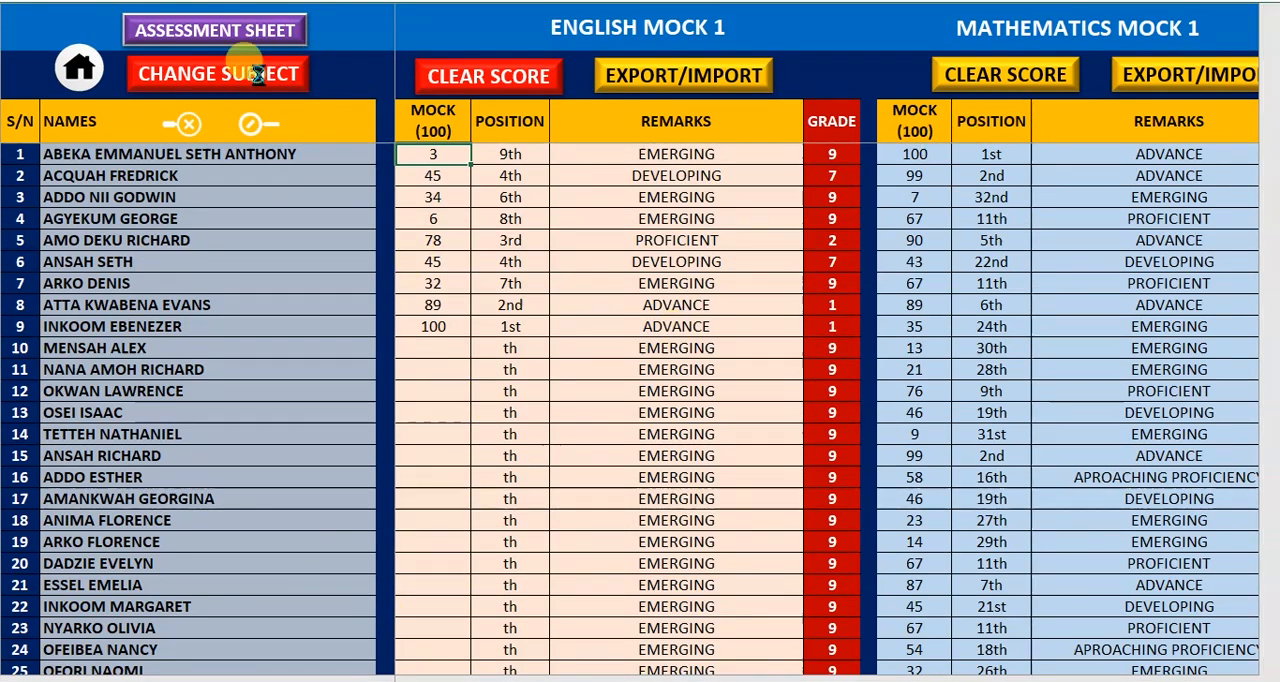
{"action": "left_click", "coordinate": [685, 298]}
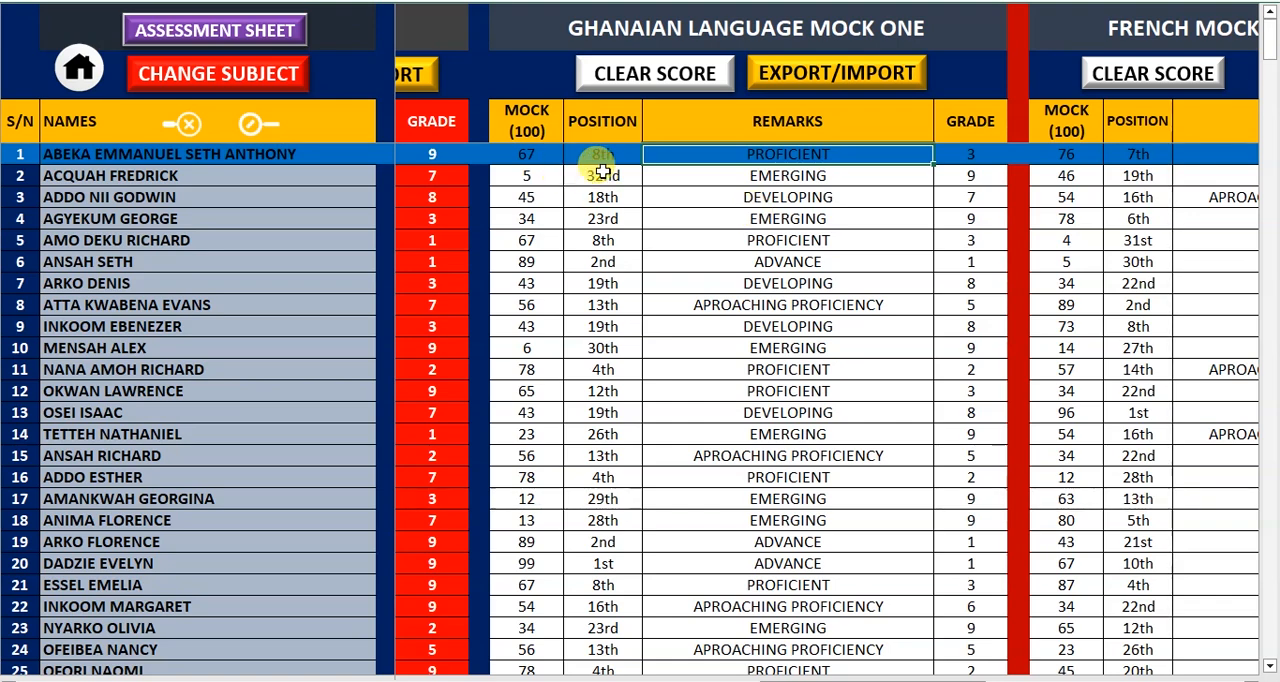
{"action": "key", "text": "ctrl+Home"}
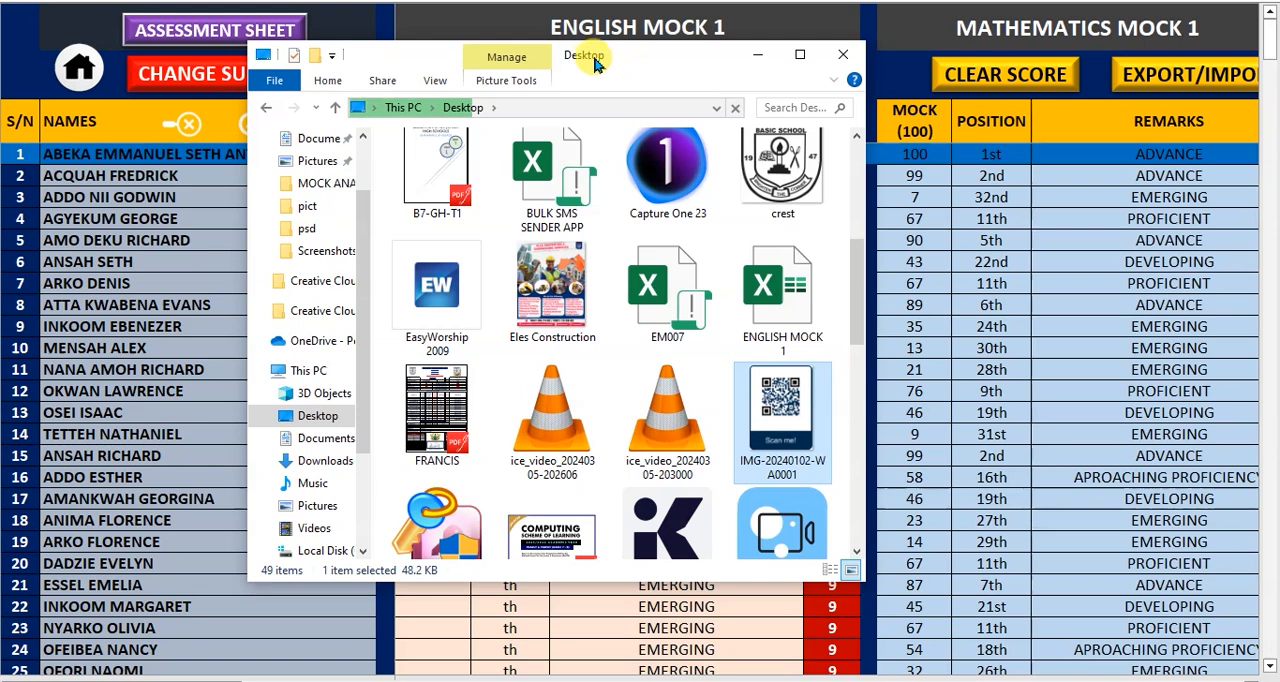
Find the exported ENGLISH MOCK 1 workbook on the Desktop and open it
{"action": "left_click", "coordinate": [781, 312]}
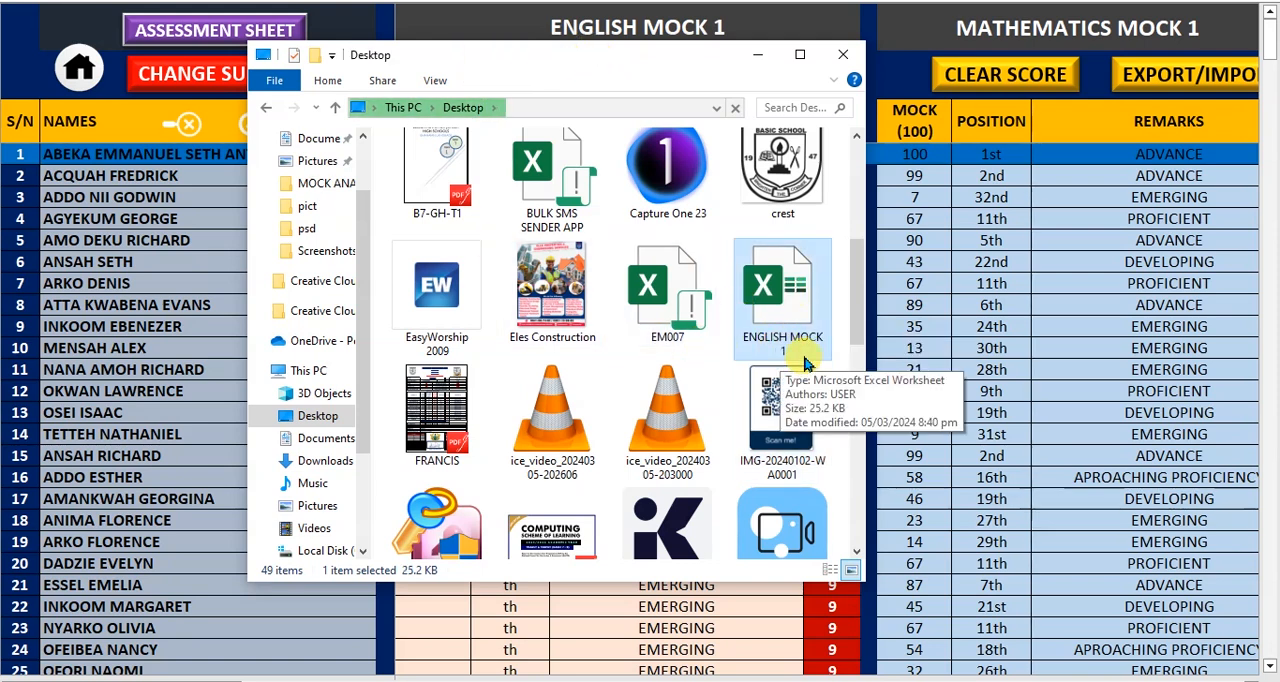
{"action": "left_click_drag", "start_coordinate": [575, 63], "coordinate": [815, 142]}
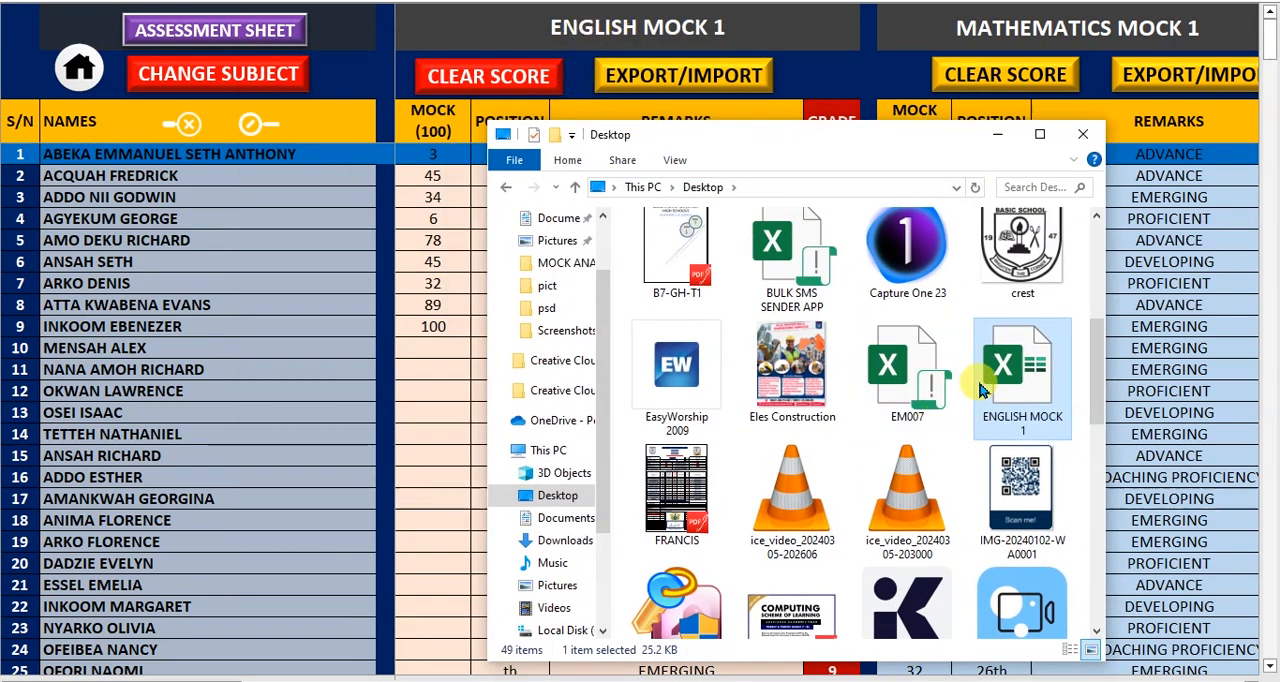
{"action": "double_click", "coordinate": [1035, 388]}
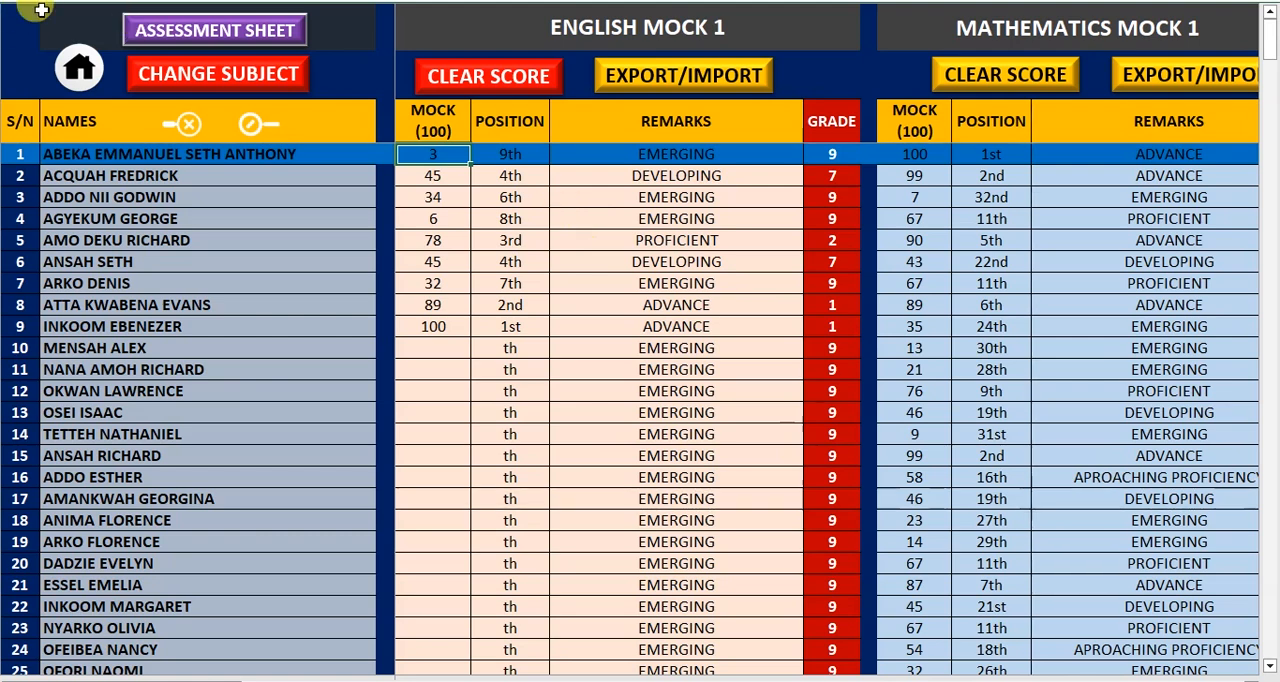
Import the English Mock 1 scores with option 1 from the Desktop workbook ENGLISH MOCK 1, overwriting the existing data, and return to the home page
{"action": "left_click", "coordinate": [452, 364]}
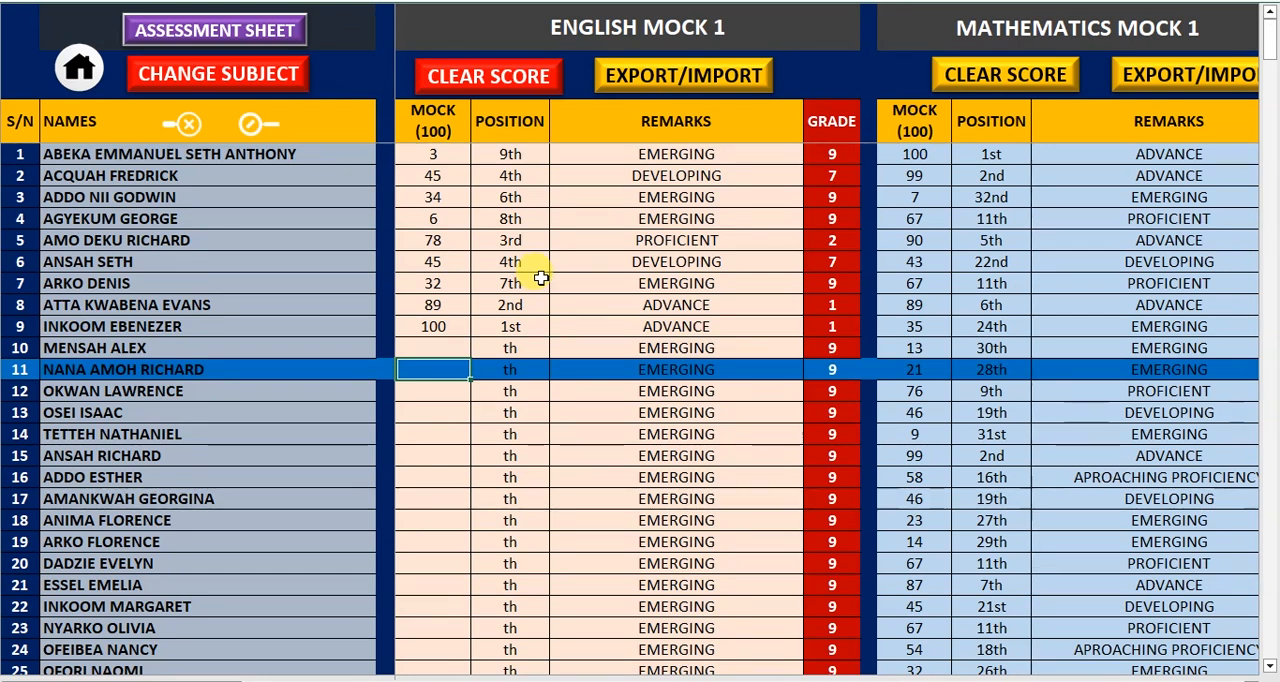
{"action": "left_click", "coordinate": [716, 89]}
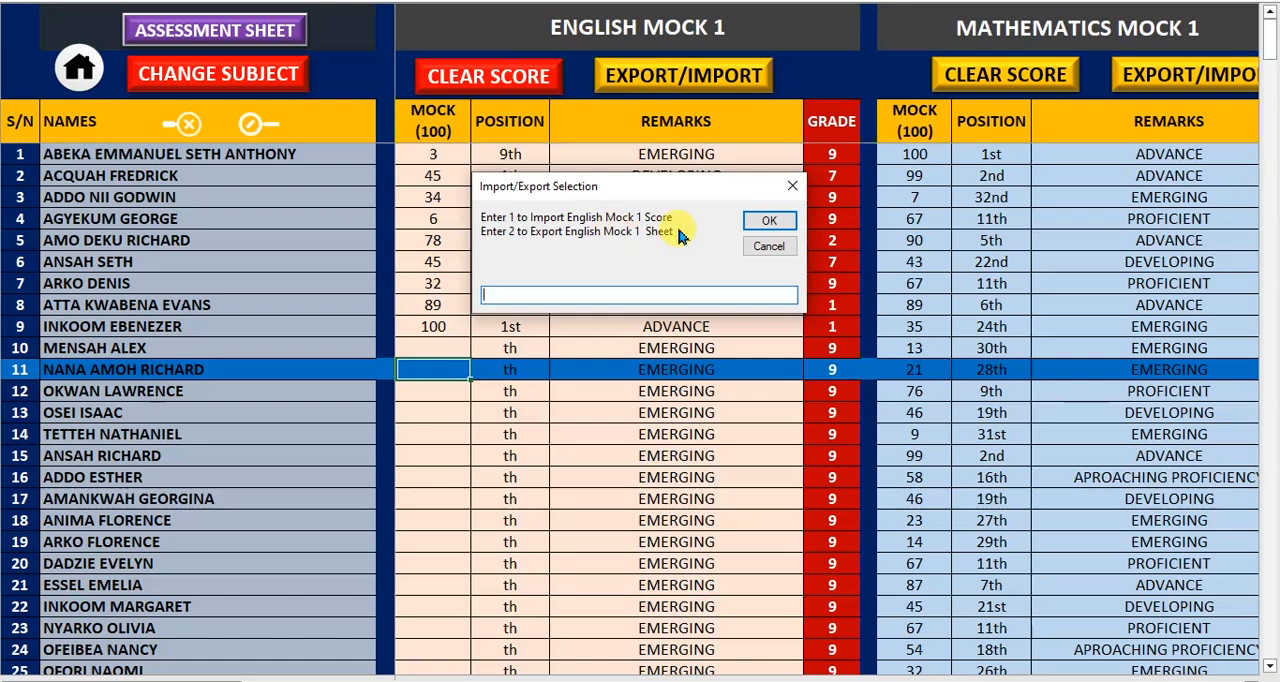
{"action": "left_click", "coordinate": [767, 221]}
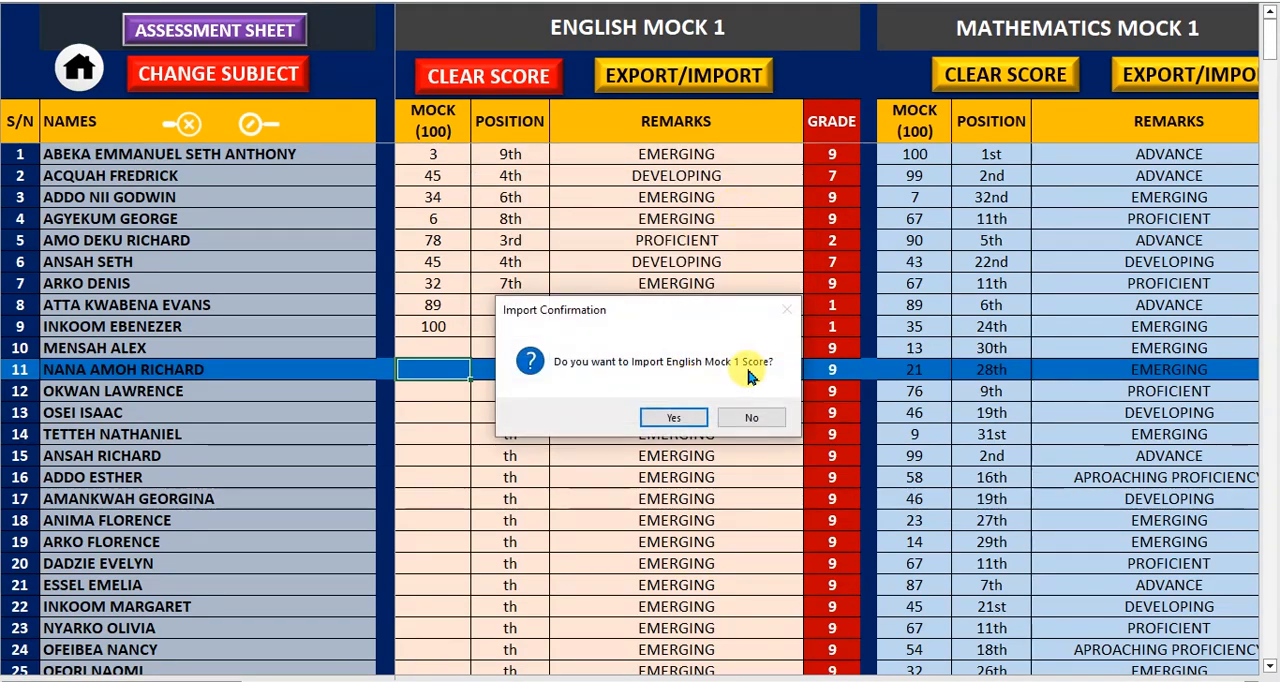
{"action": "left_click", "coordinate": [680, 417]}
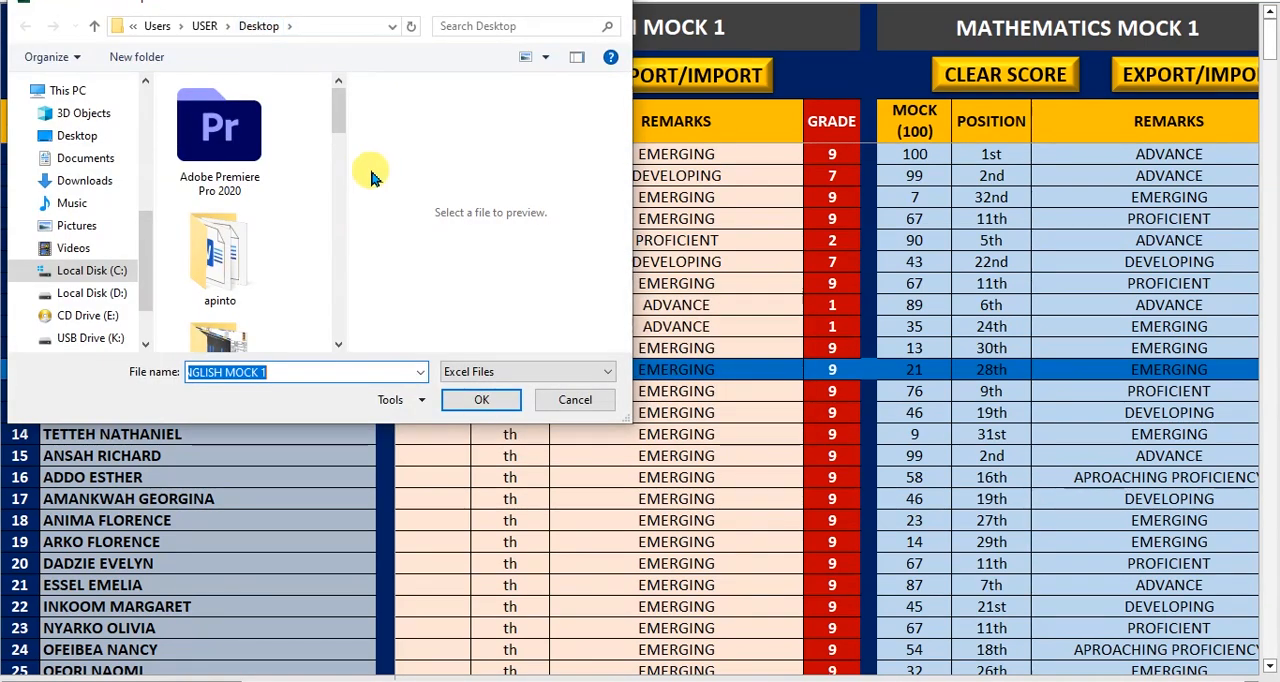
{"action": "left_click_drag", "start_coordinate": [336, 122], "coordinate": [338, 300]}
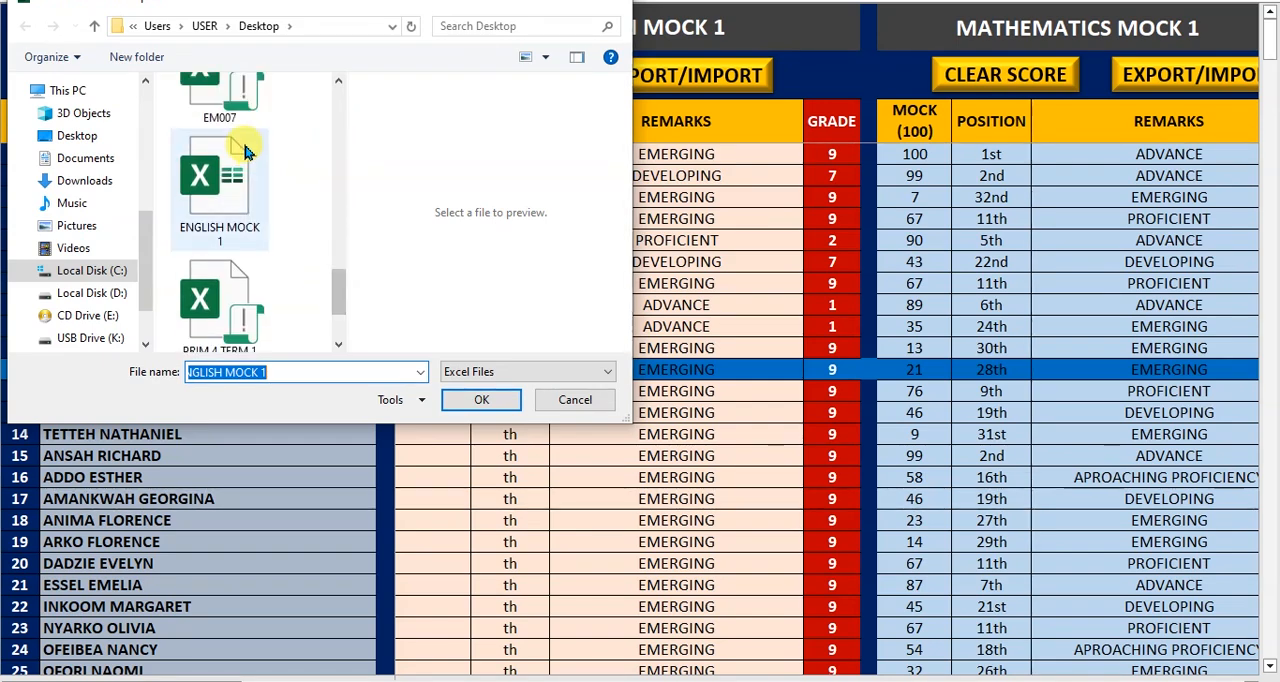
{"action": "left_click", "coordinate": [470, 400]}
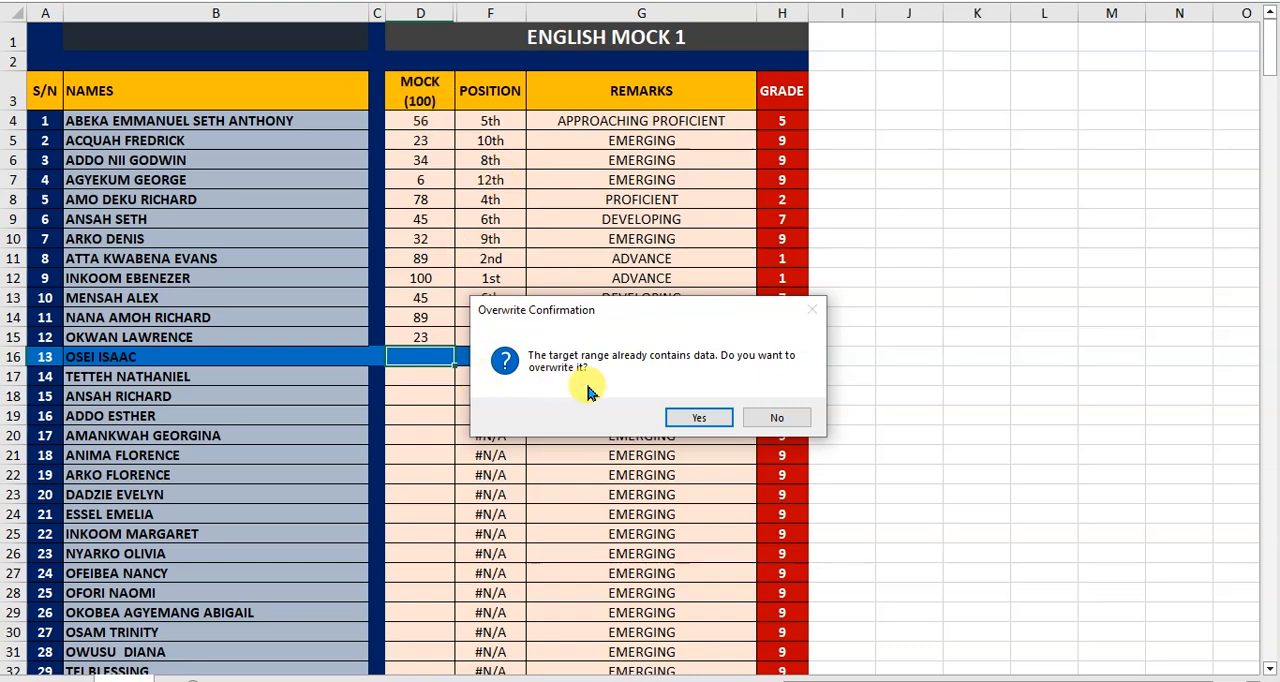
{"action": "left_click", "coordinate": [690, 420]}
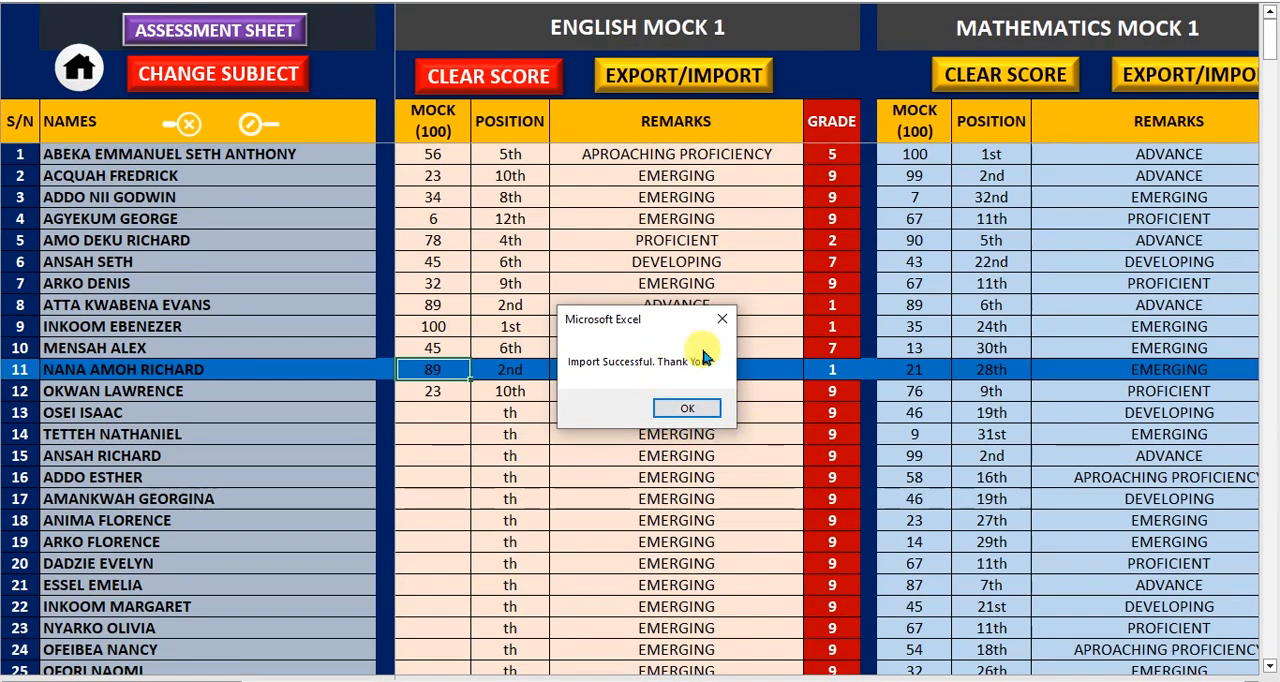
{"action": "left_click", "coordinate": [709, 414]}
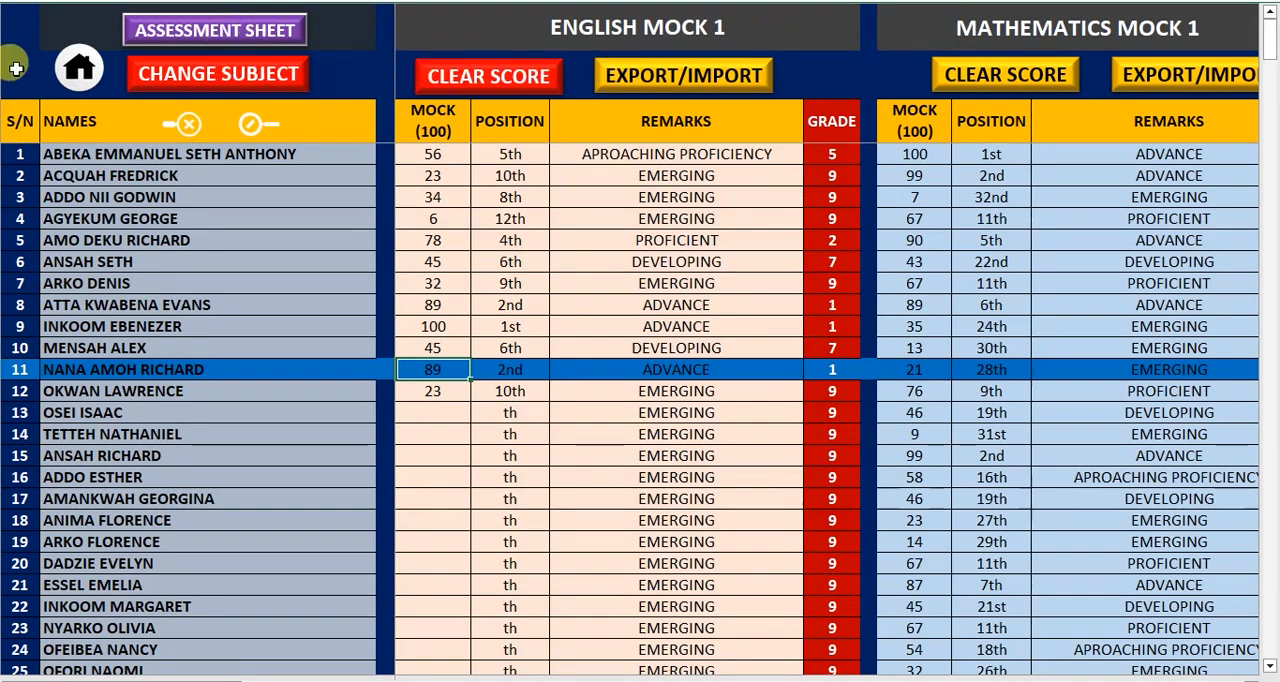
{"action": "left_click", "coordinate": [83, 84]}
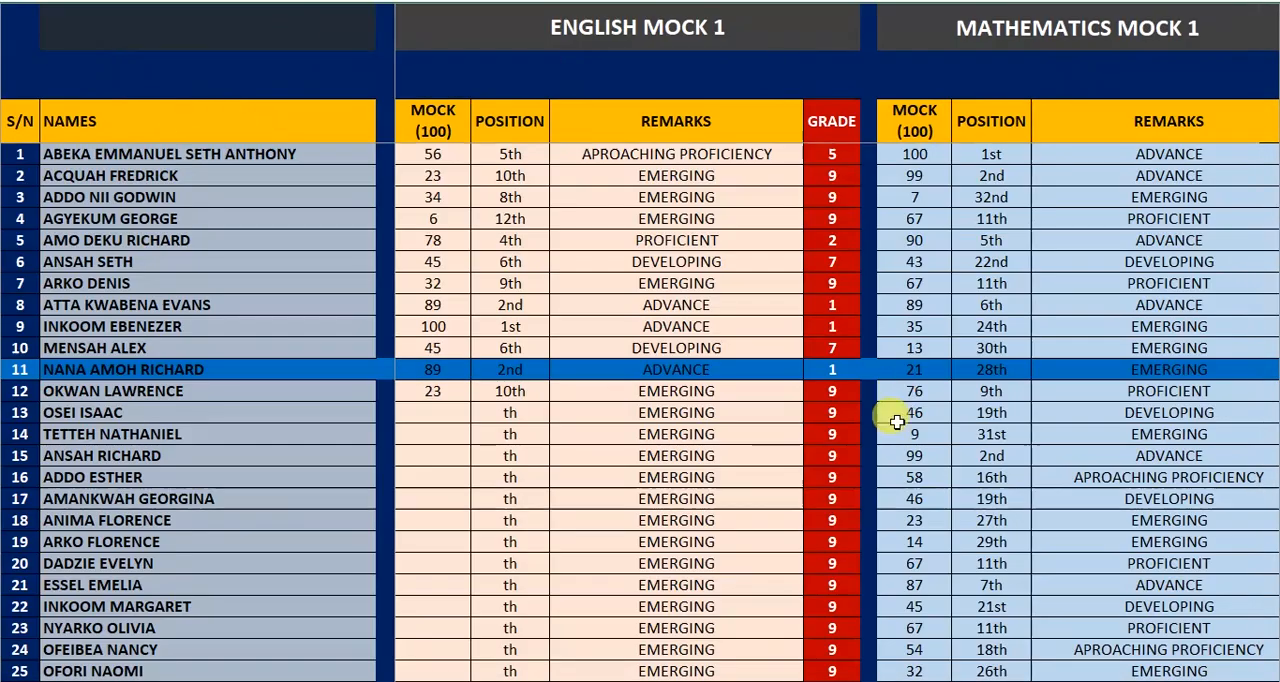
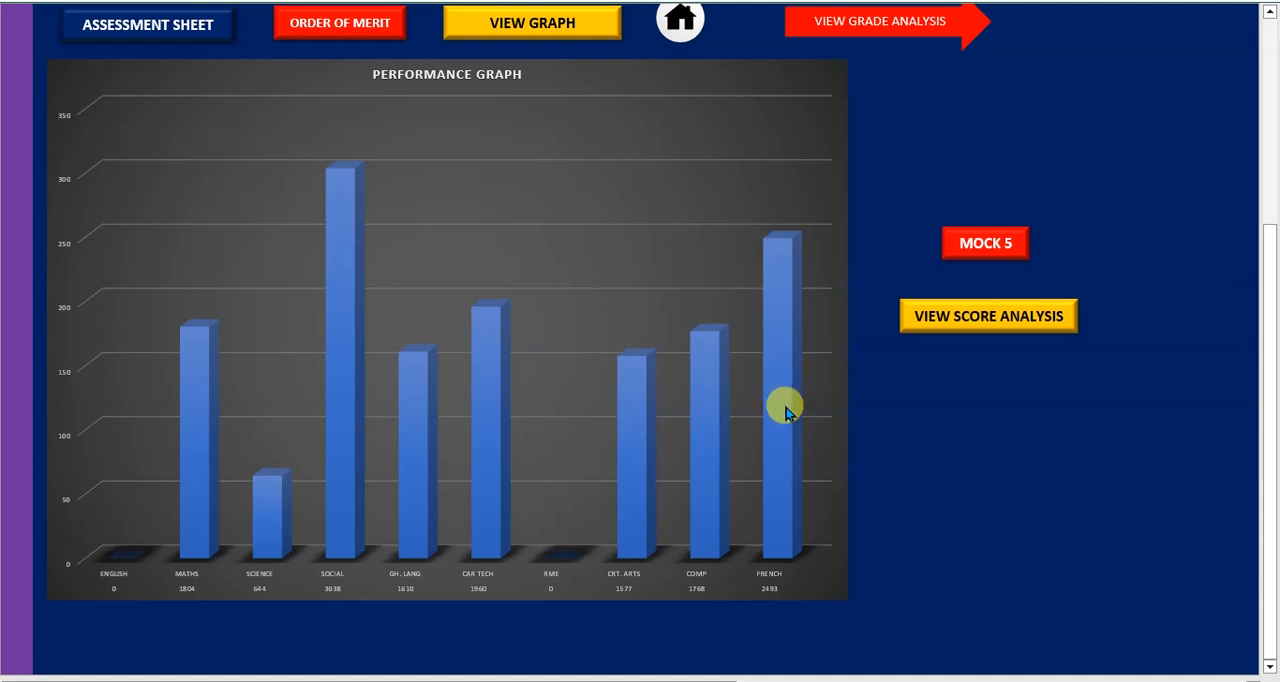
Review the Mock 5 performance graph, score analysis and grade analysis, ending back on the score analysis
{"action": "left_click", "coordinate": [1270, 286]}
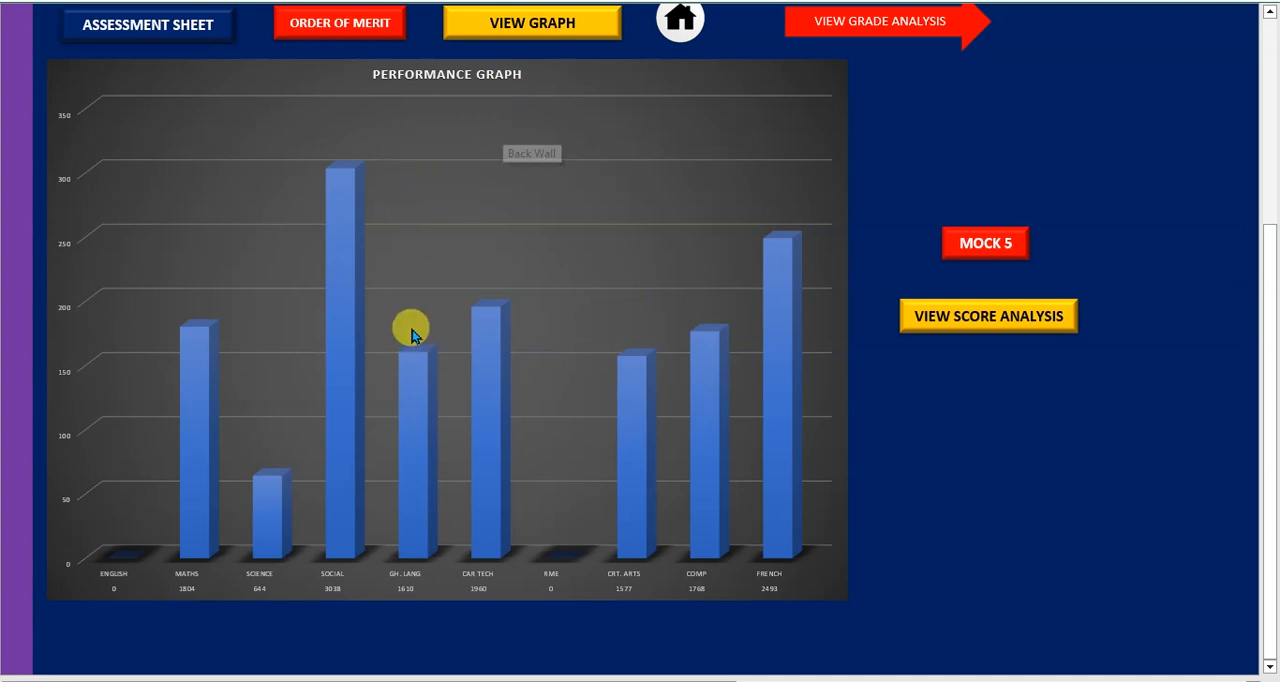
{"action": "left_click", "coordinate": [966, 320]}
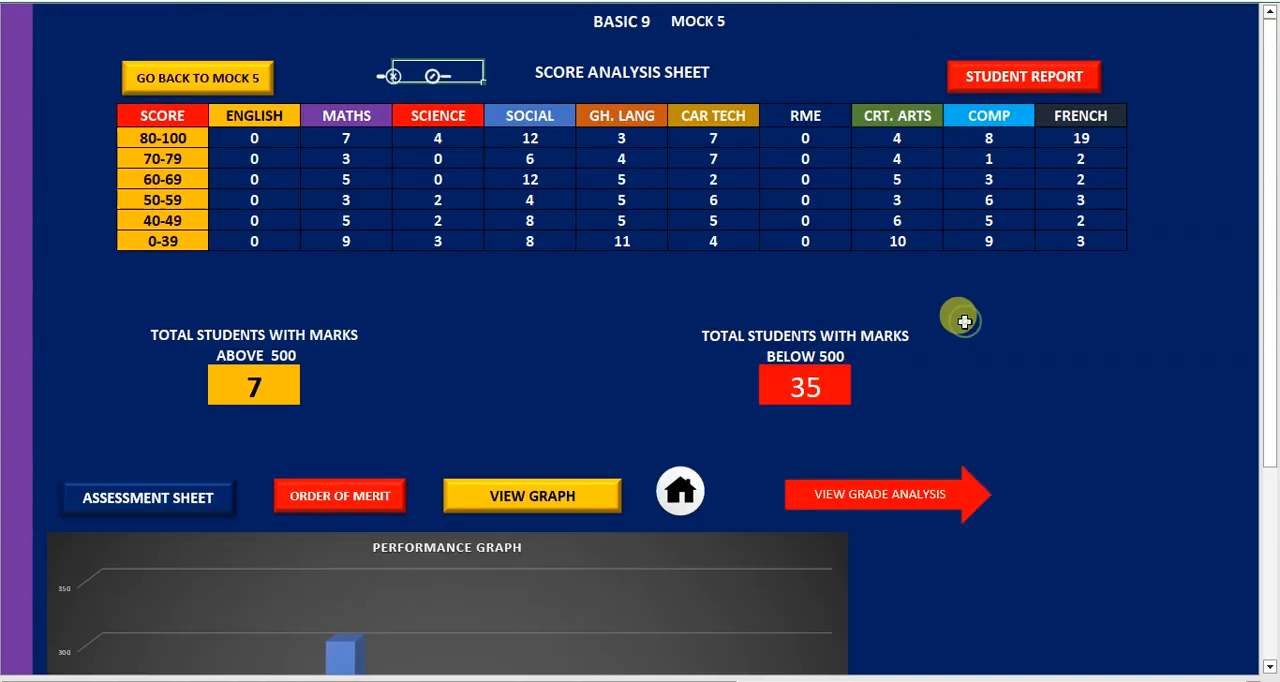
{"action": "left_click", "coordinate": [866, 498]}
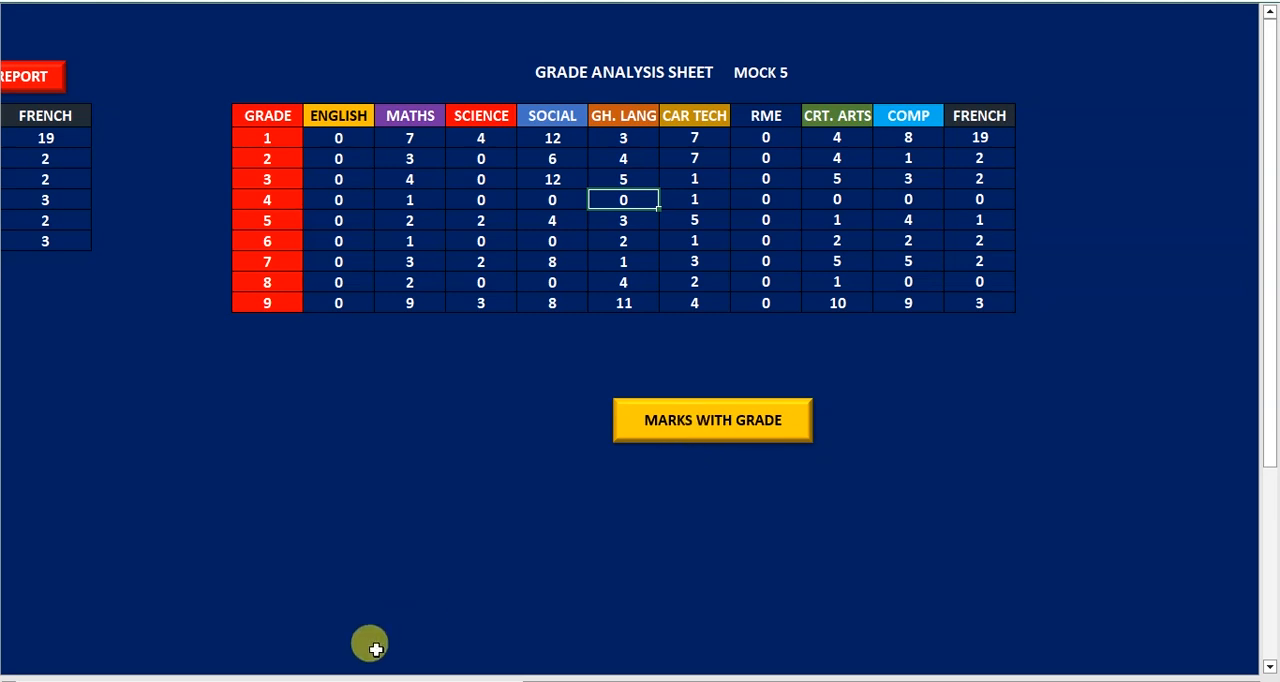
{"action": "scroll", "coordinate": [349, 677], "scroll_direction": "left", "scroll_amount": 4}
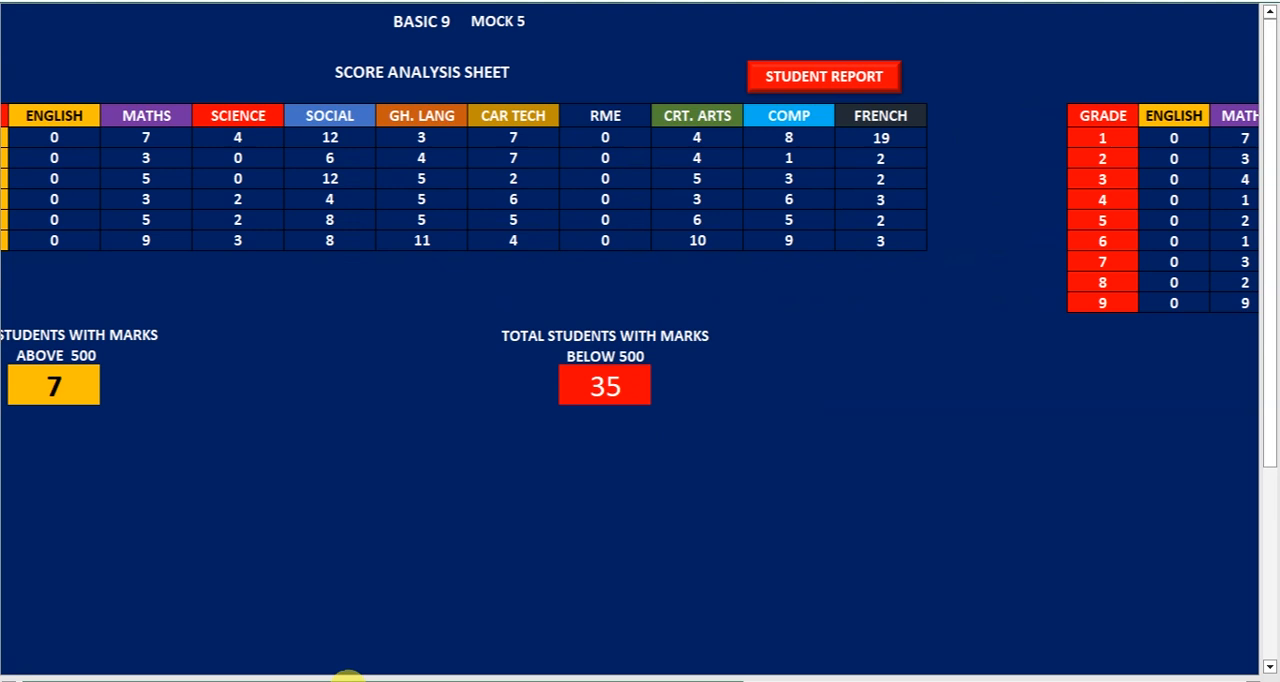
{"action": "scroll", "coordinate": [349, 677], "scroll_direction": "left", "scroll_amount": 3}
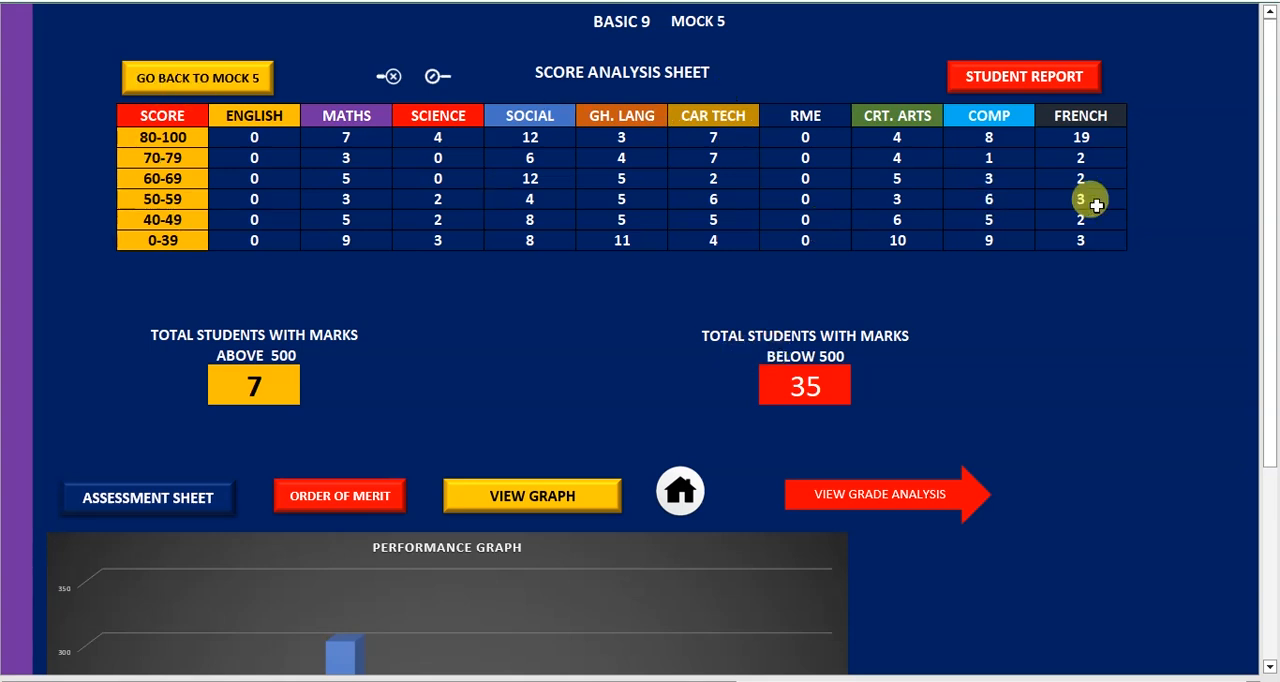
View the Mock 5 graph and grade analysis again and return to the home page
{"action": "left_click", "coordinate": [571, 503]}
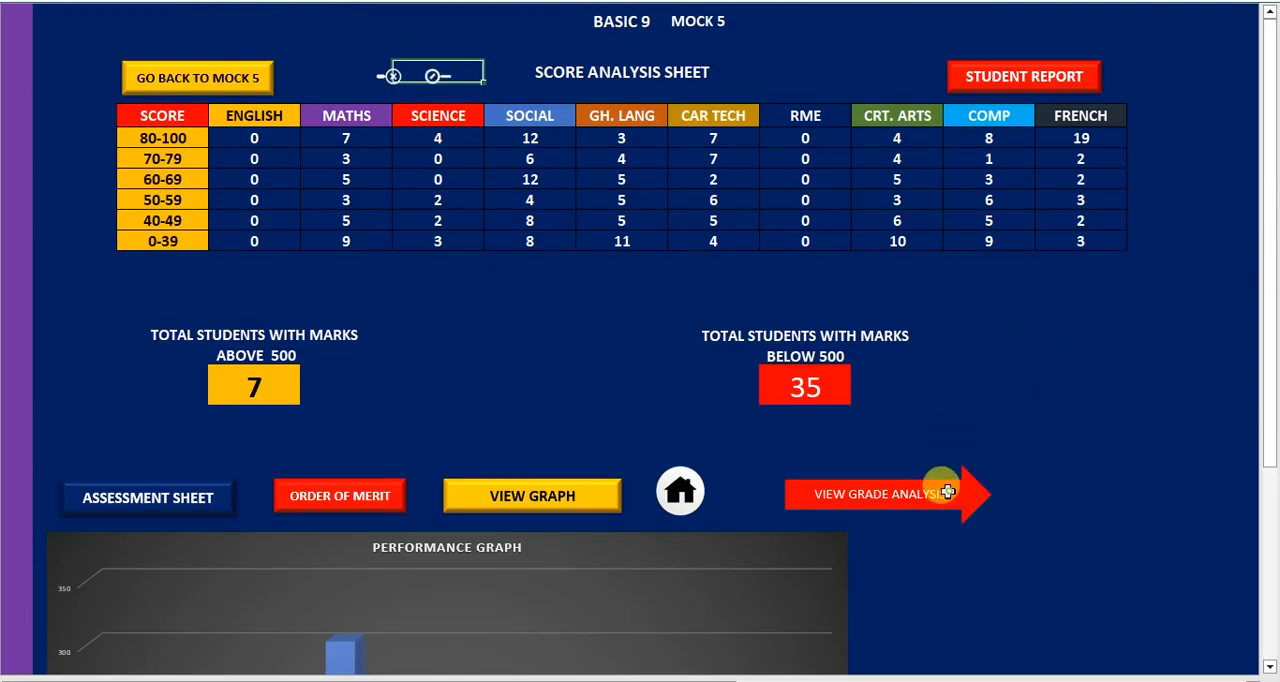
{"action": "left_click", "coordinate": [947, 492]}
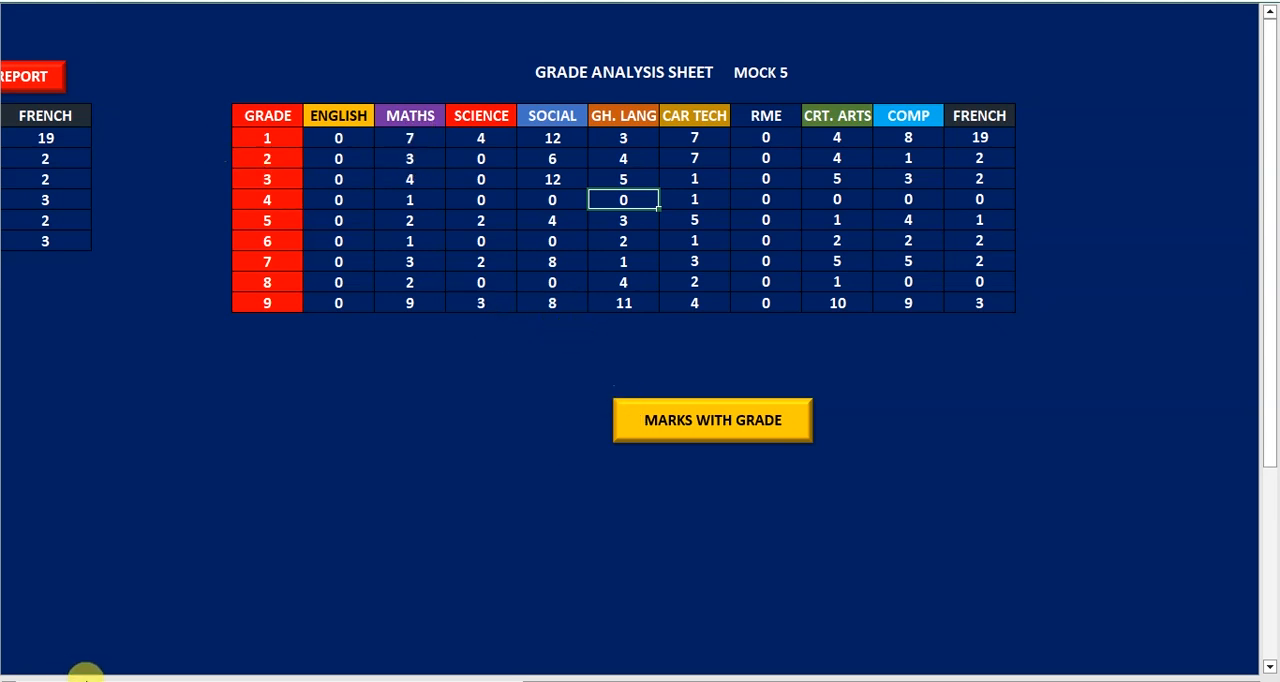
{"action": "left_click", "coordinate": [85, 676]}
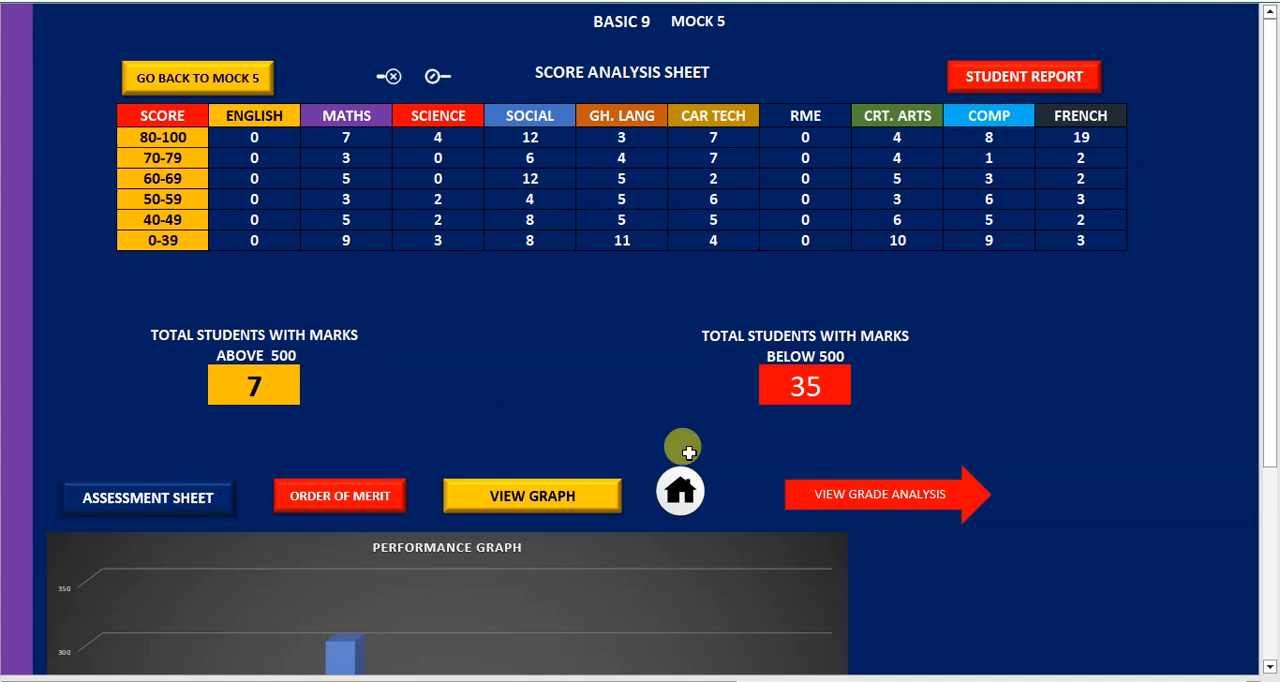
{"action": "left_click", "coordinate": [678, 495]}
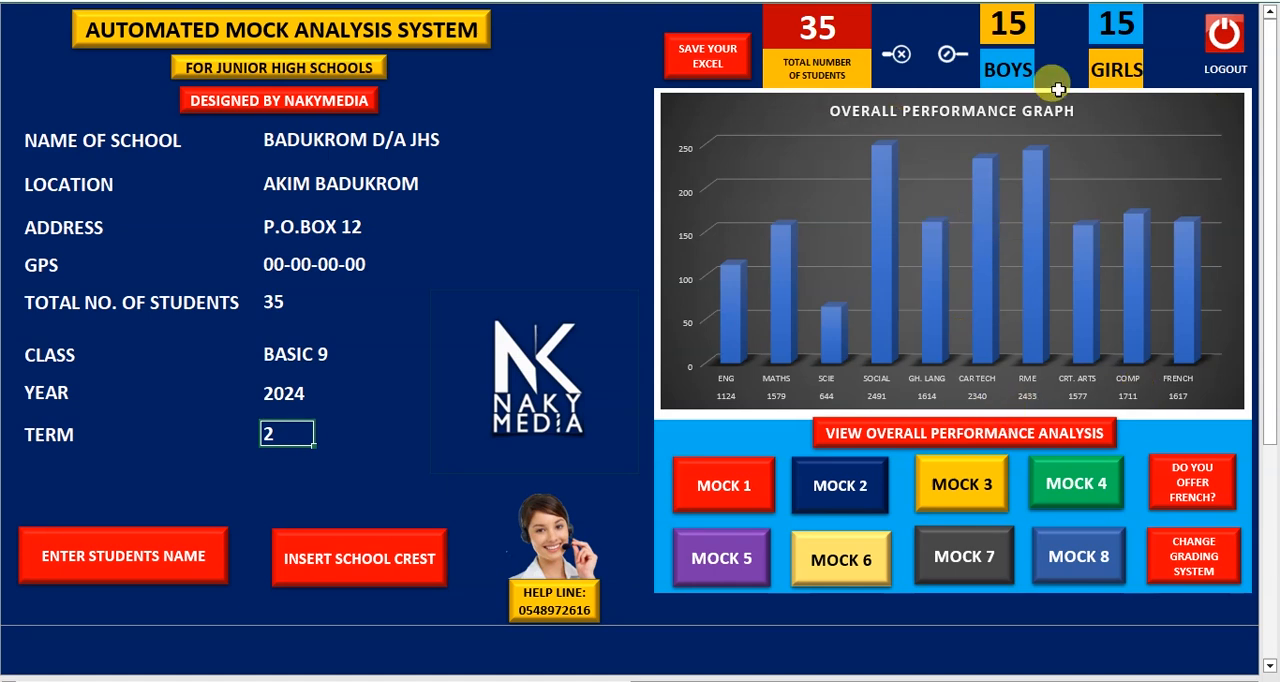
Open the overall performance analysis and view its overall performance graph and score analysis
{"action": "left_click", "coordinate": [947, 440]}
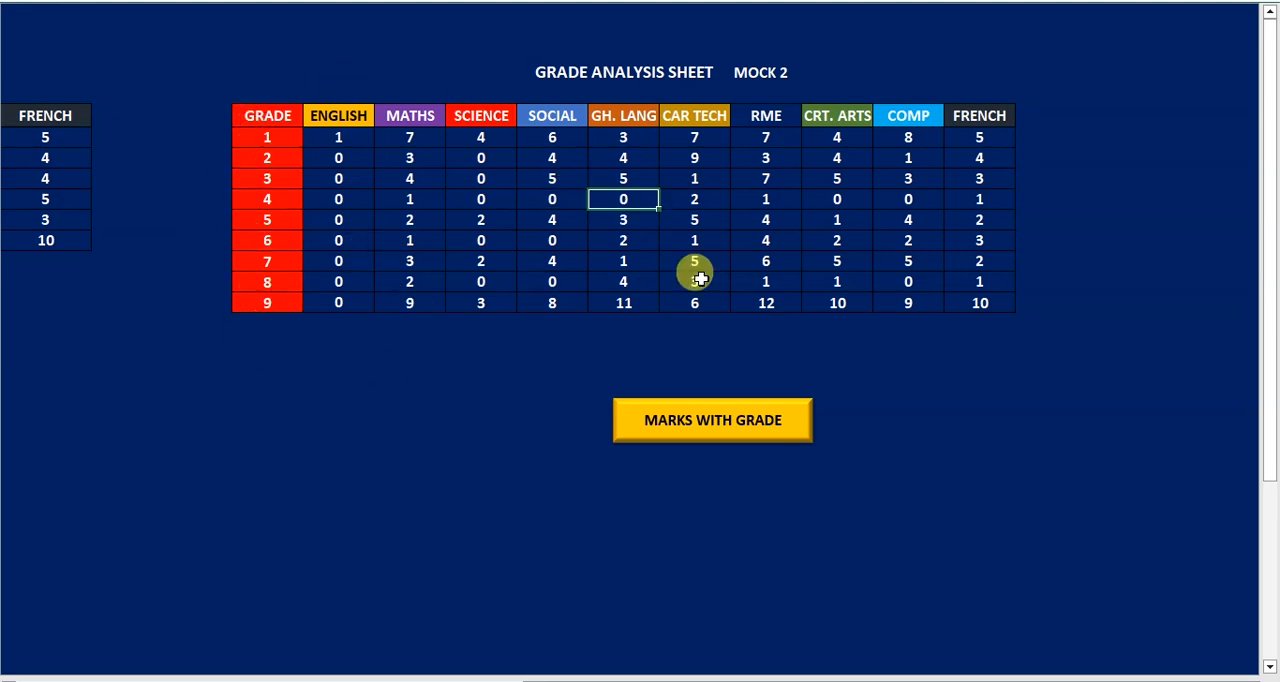
{"action": "left_click", "coordinate": [277, 676]}
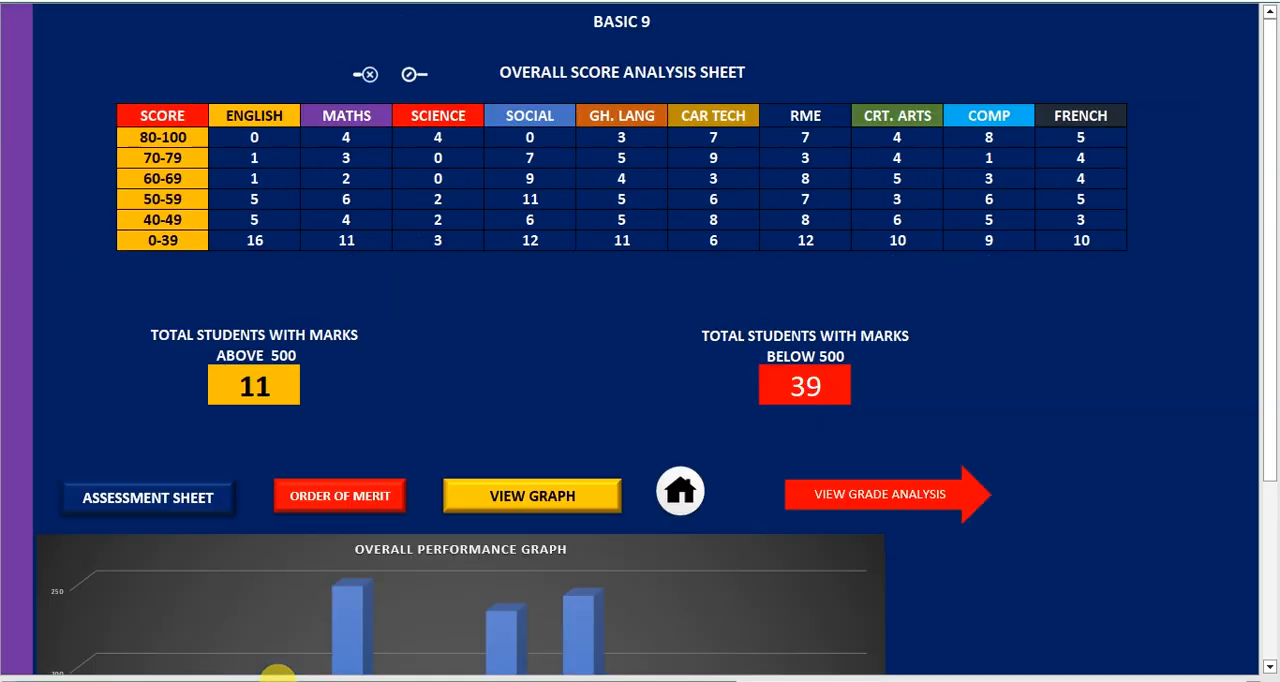
{"action": "left_click", "coordinate": [507, 515]}
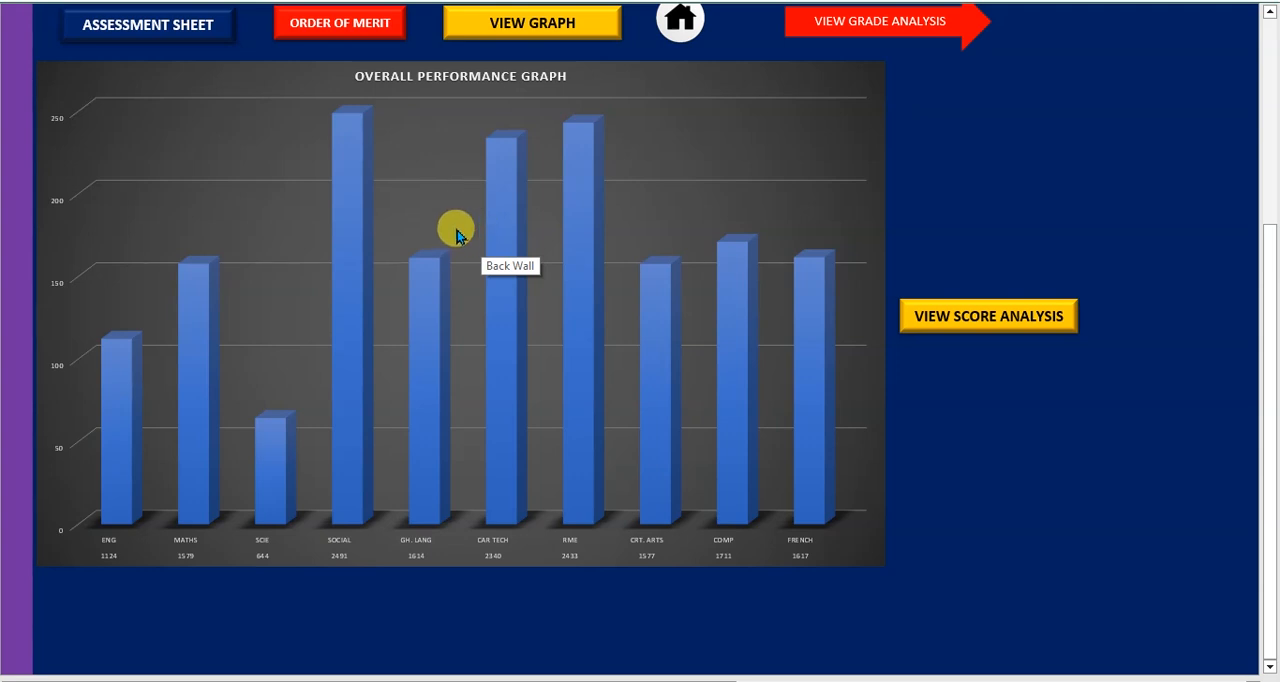
{"action": "mouse_move", "coordinate": [578, 246]}
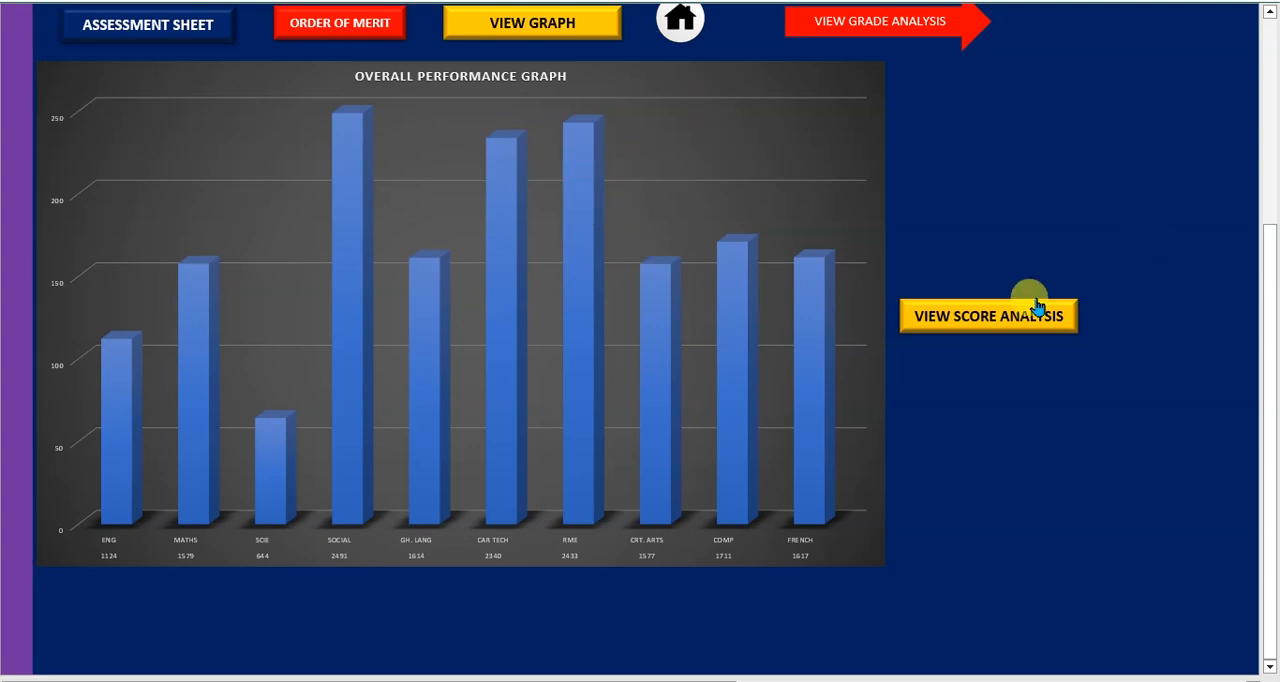
{"action": "left_click", "coordinate": [937, 318]}
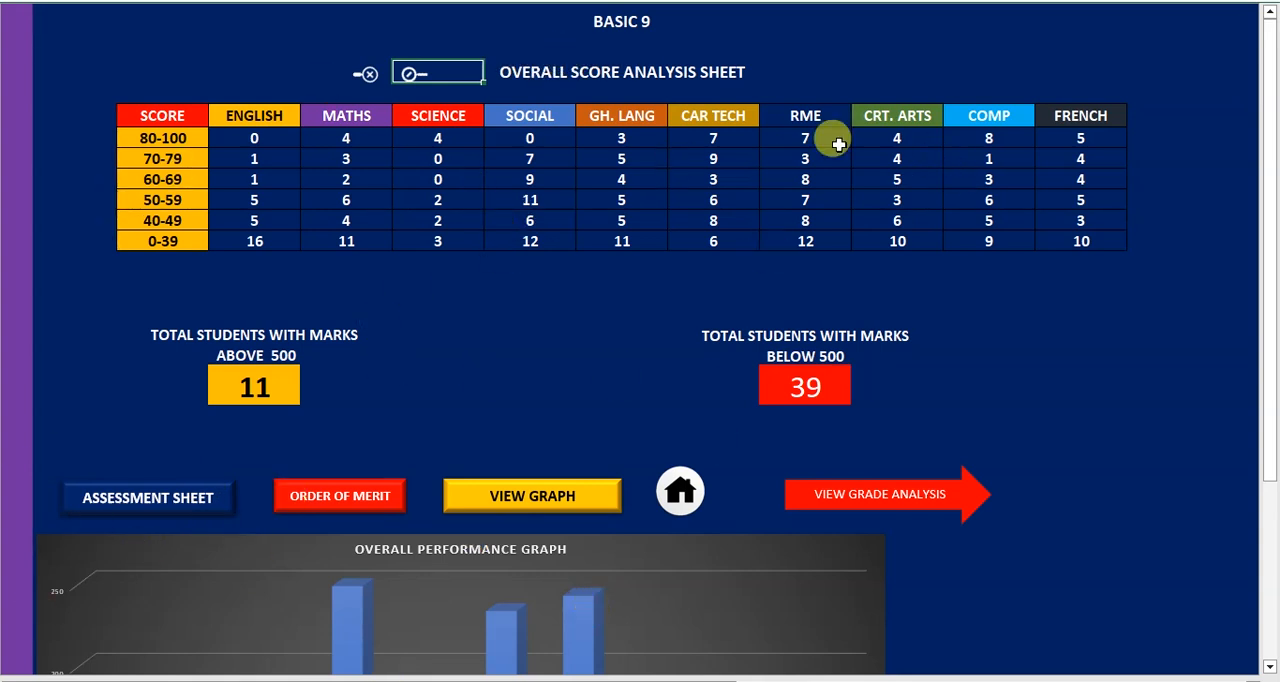
Open the overall order of merit, examine all subject, total and position columns, and return to the home page
{"action": "left_click", "coordinate": [374, 498]}
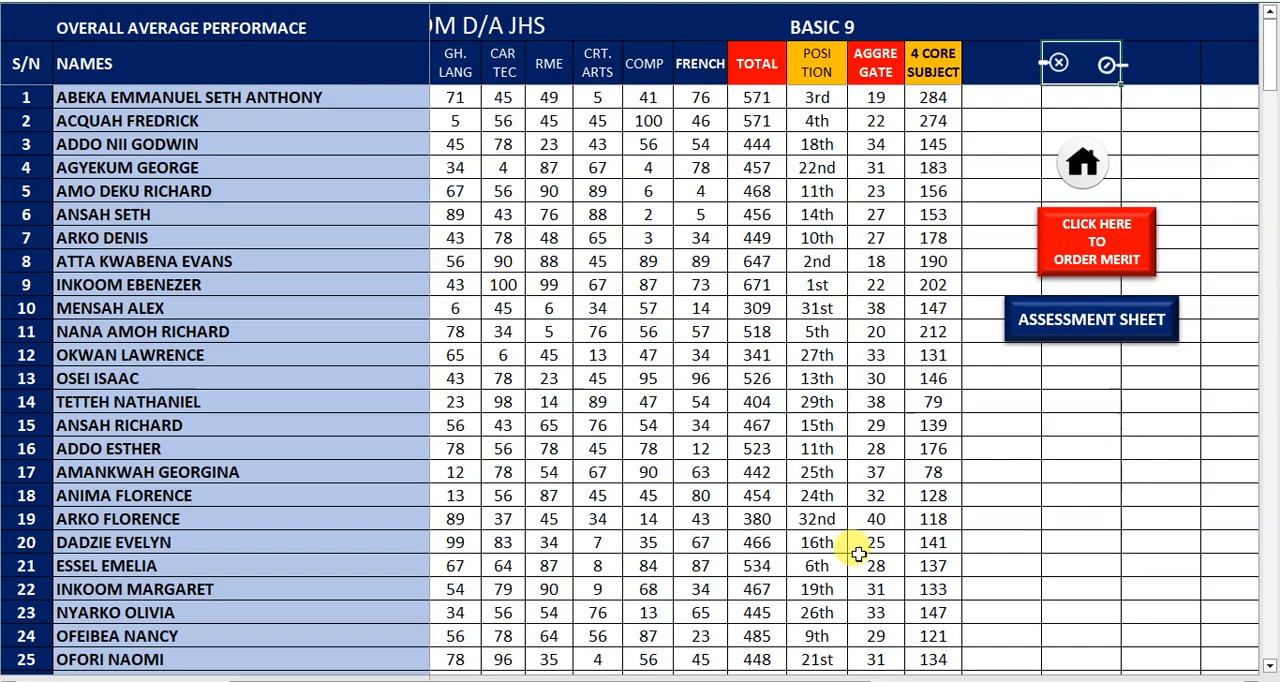
{"action": "left_click", "coordinate": [176, 680]}
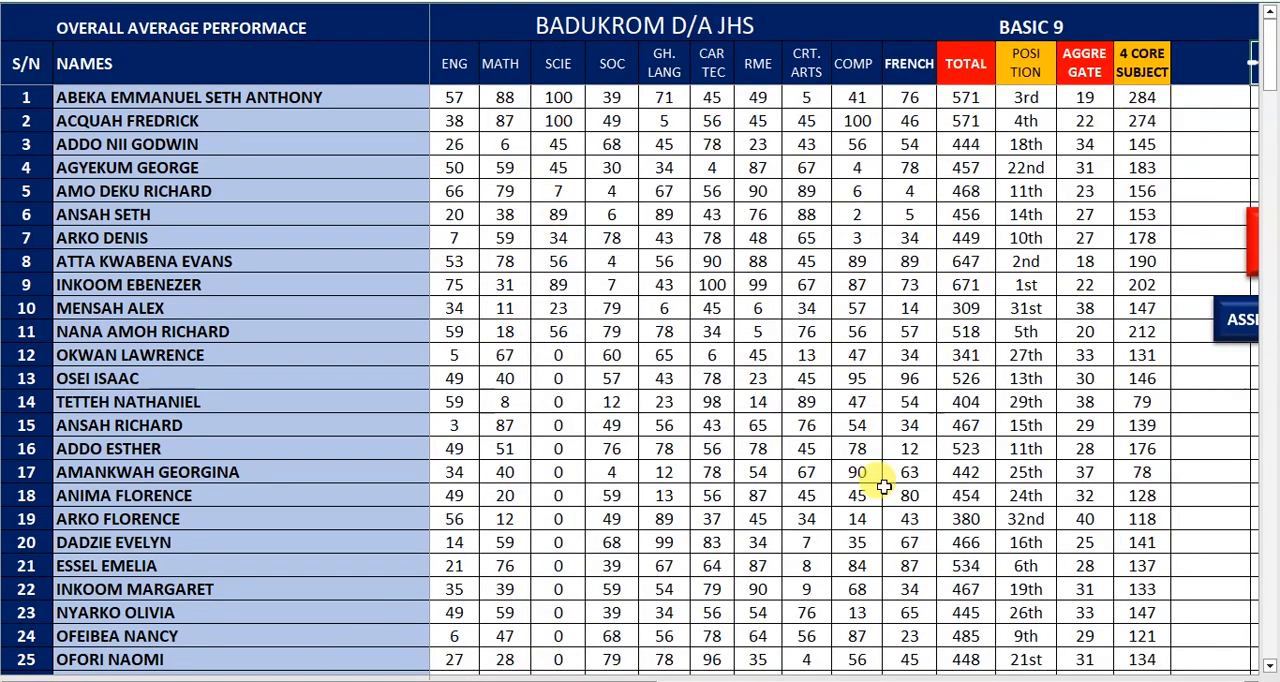
{"action": "left_click_drag", "start_coordinate": [652, 678], "coordinate": [733, 677]}
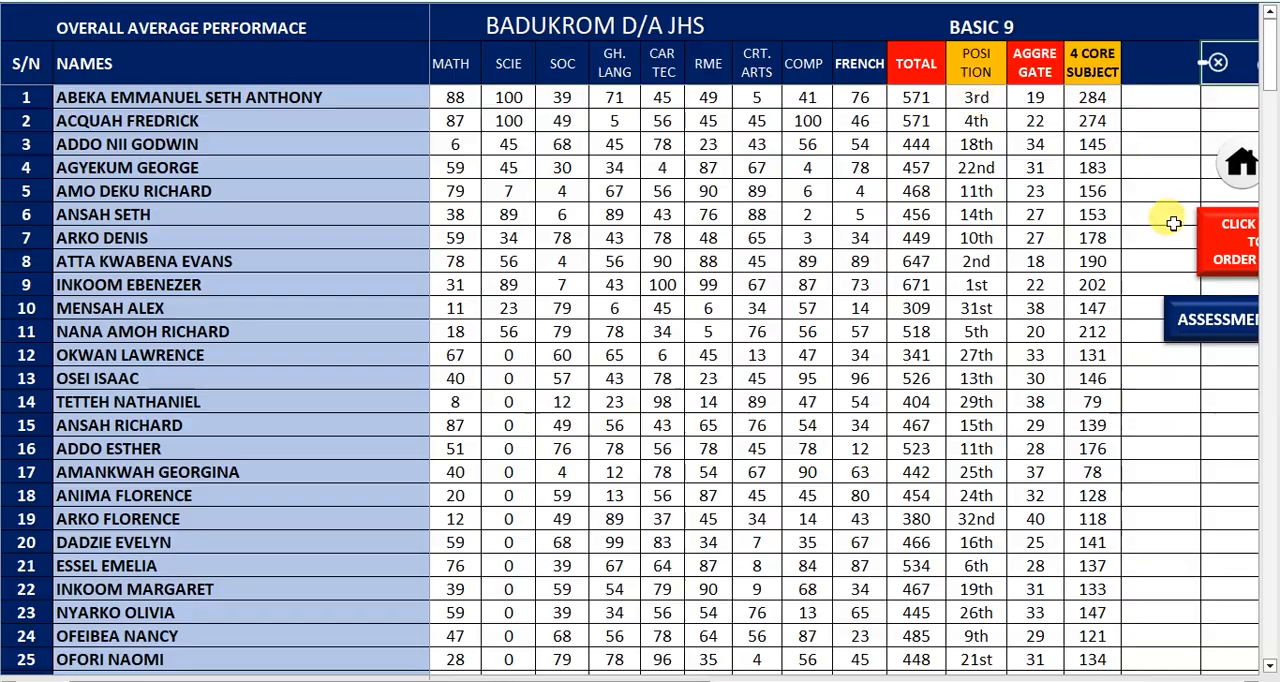
{"action": "left_click", "coordinate": [1236, 164]}
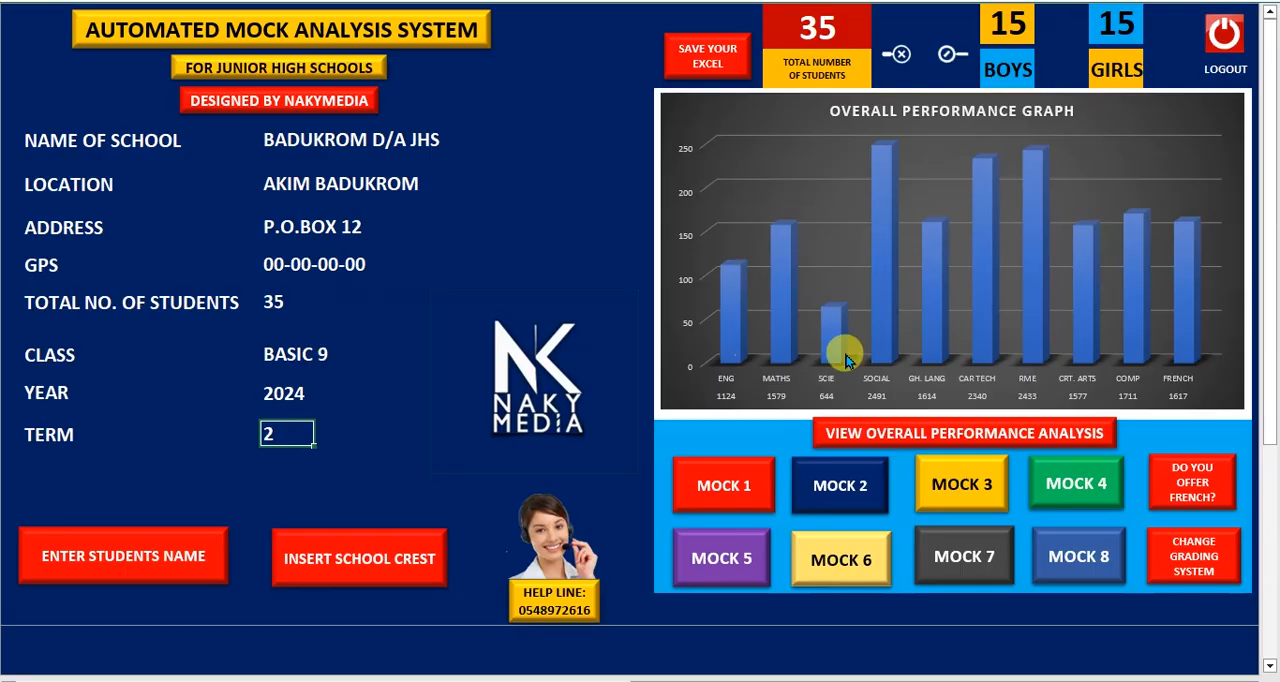
Open the grading system sheet, examine its score, grade and remarks tables, and return to the home page
{"action": "left_click", "coordinate": [1197, 578]}
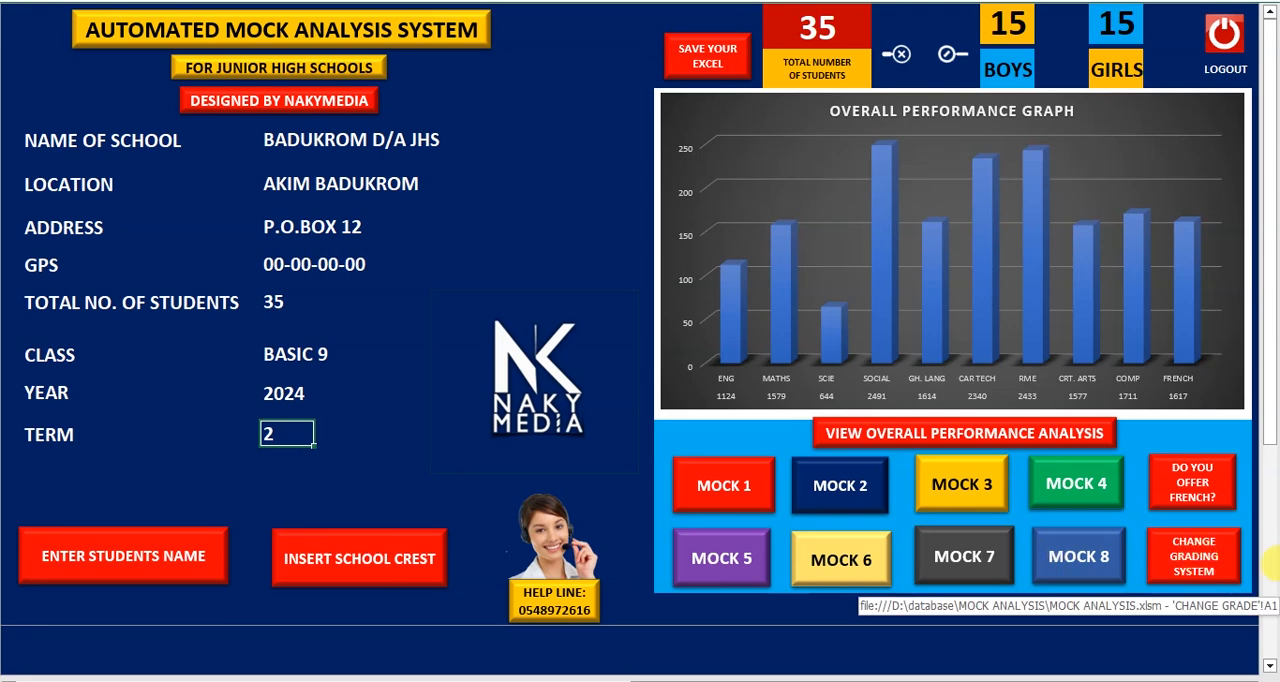
{"action": "left_click", "coordinate": [1186, 556]}
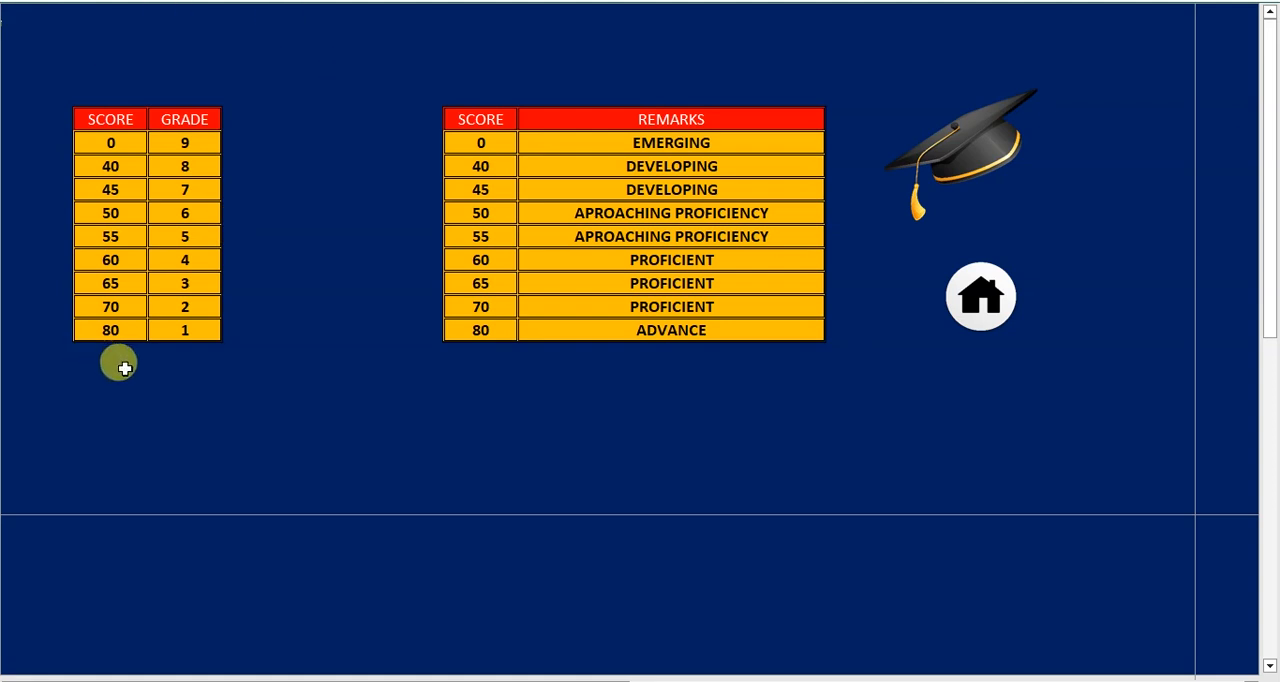
{"action": "left_click", "coordinate": [159, 228]}
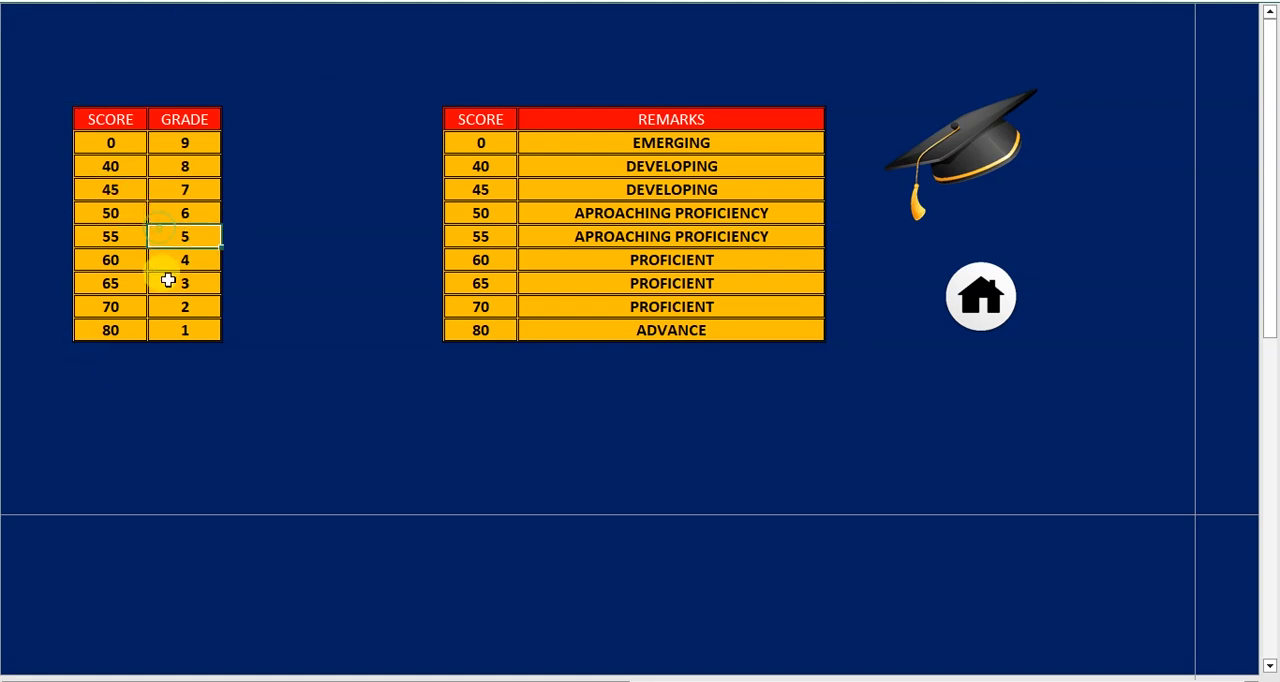
{"action": "left_click", "coordinate": [174, 304]}
{"action": "left_click", "coordinate": [642, 142]}
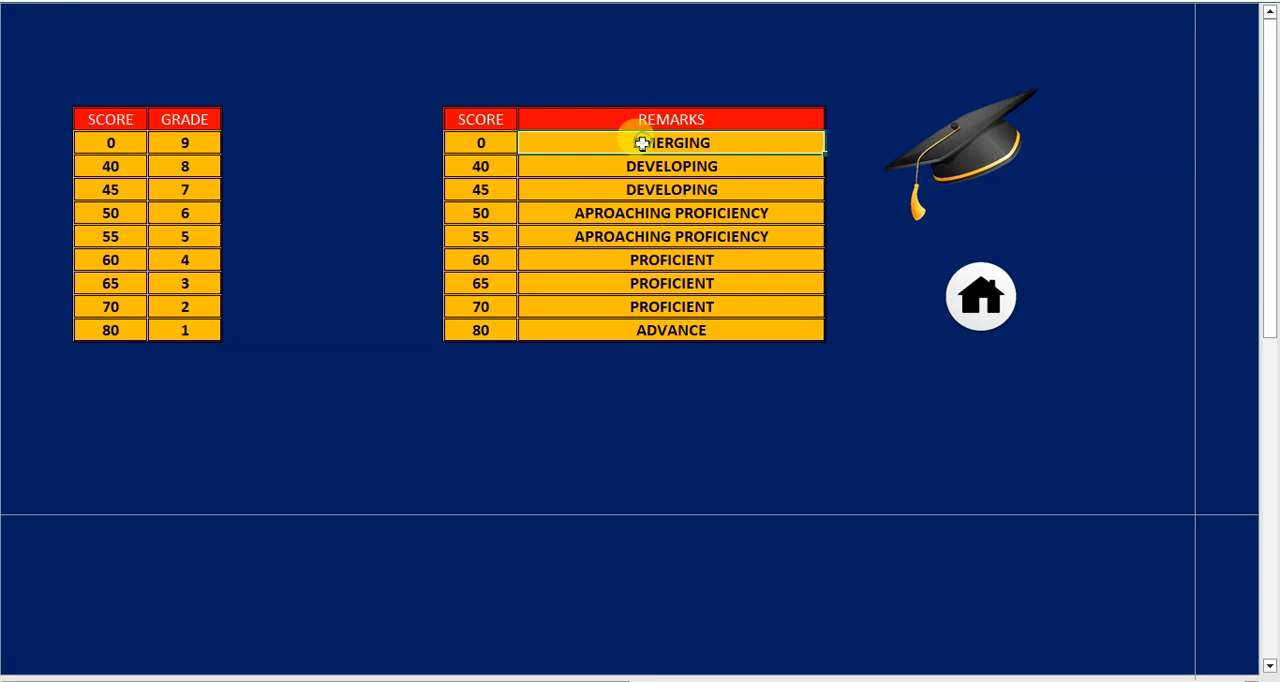
{"action": "left_click", "coordinate": [690, 326]}
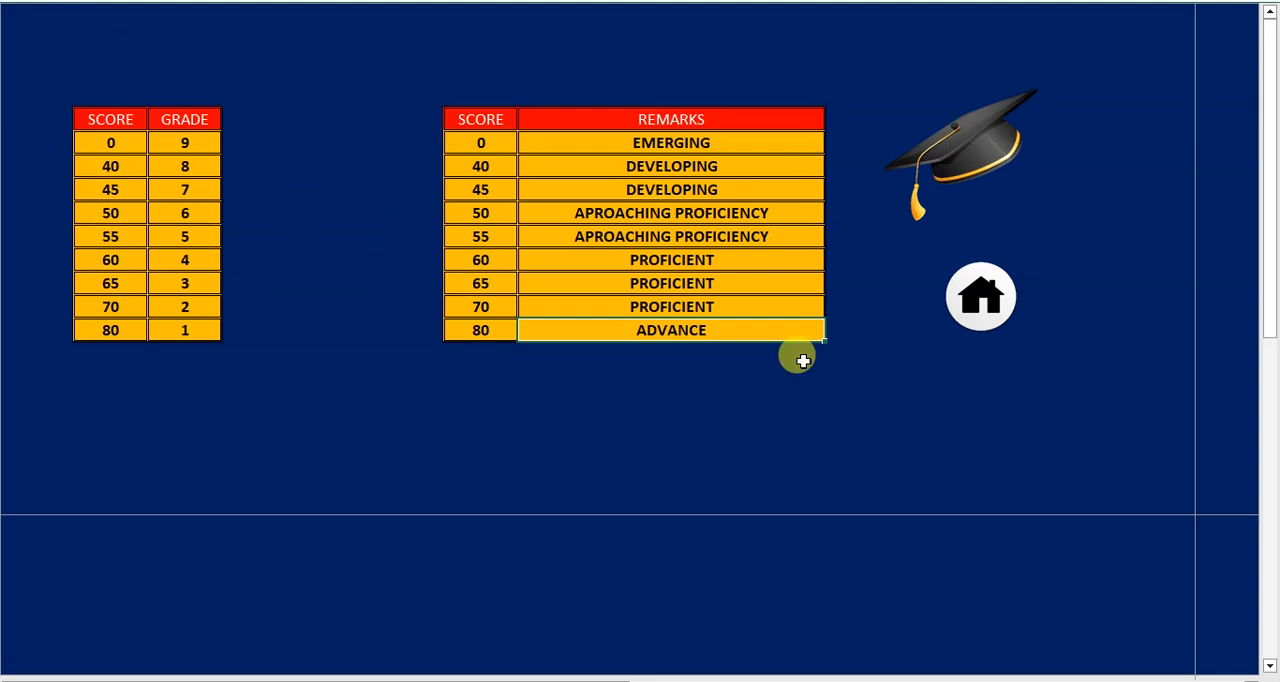
{"action": "left_click", "coordinate": [978, 297]}
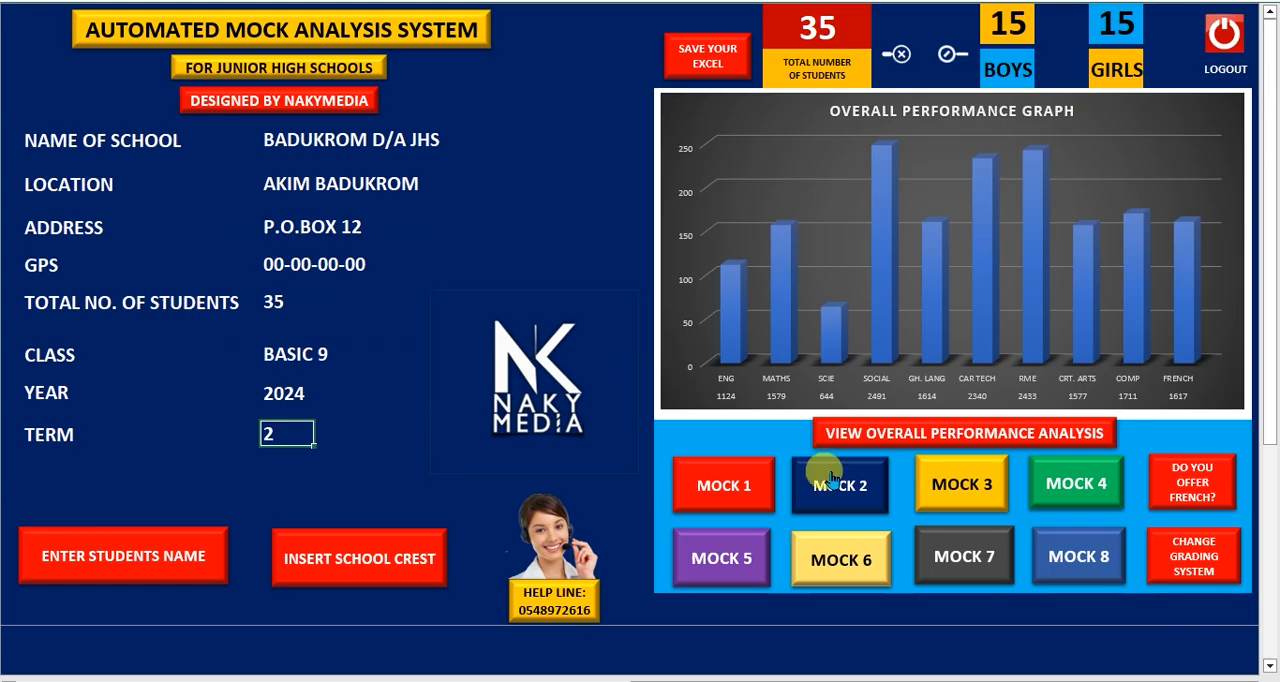
{"action": "left_click", "coordinate": [1183, 566]}
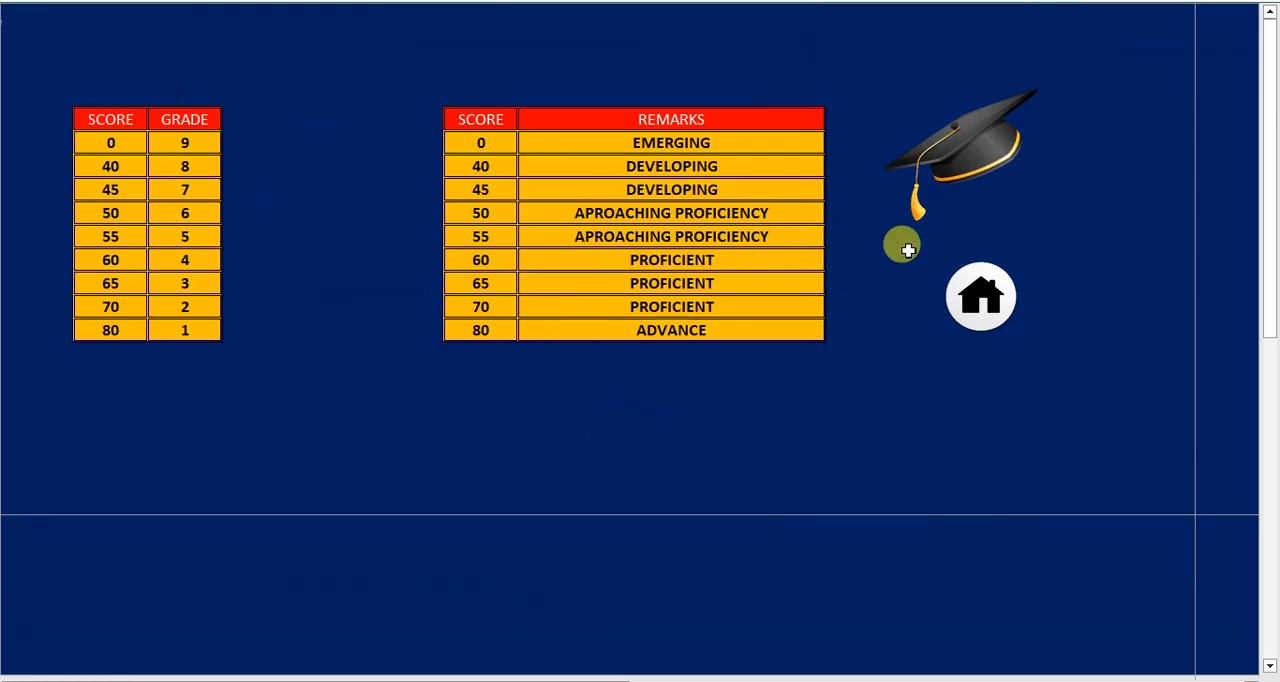
{"action": "left_click", "coordinate": [962, 290]}
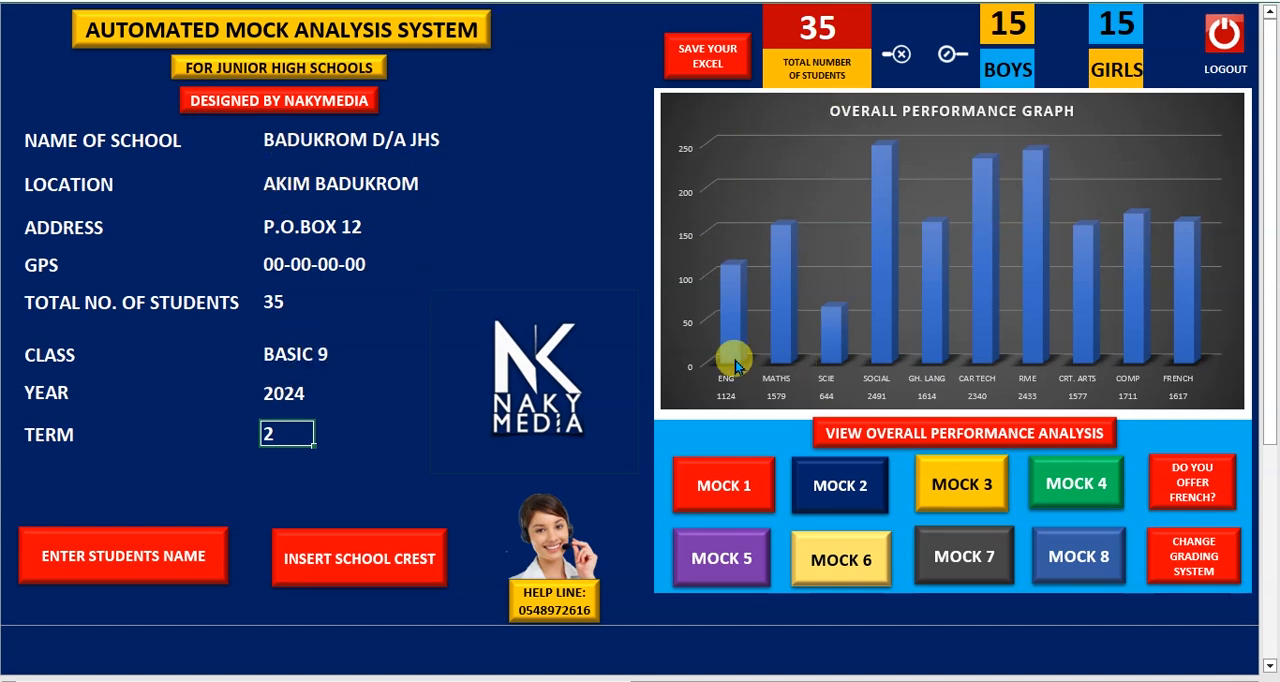
Open the Mock 1 student report and generate 3 reports as PDF files in the Desktop folder pdf mm
{"action": "left_click", "coordinate": [708, 486]}
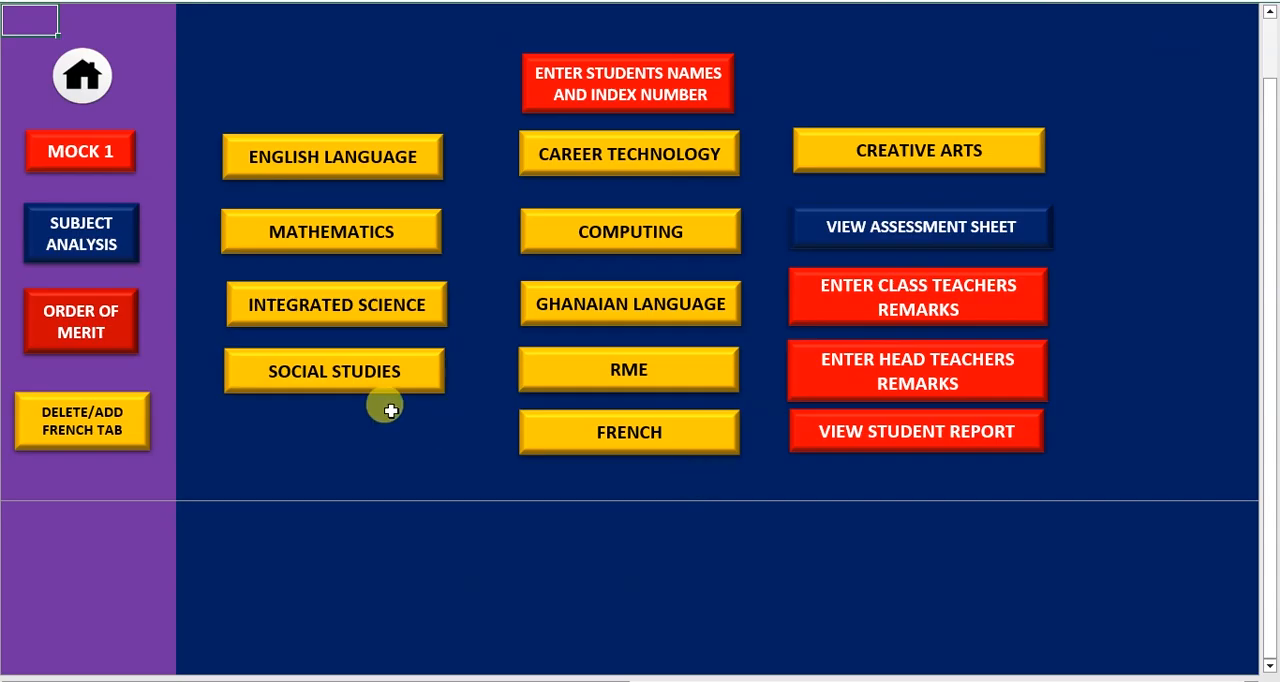
{"action": "left_click", "coordinate": [851, 434]}
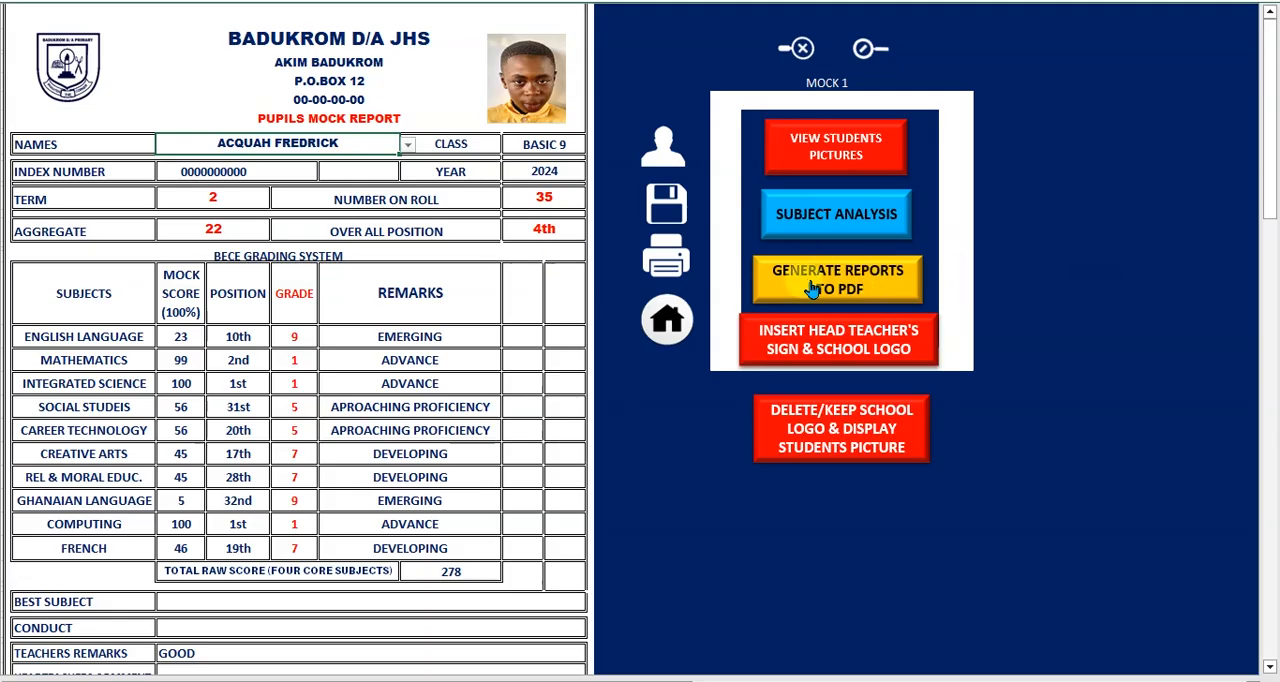
{"action": "left_click", "coordinate": [899, 290]}
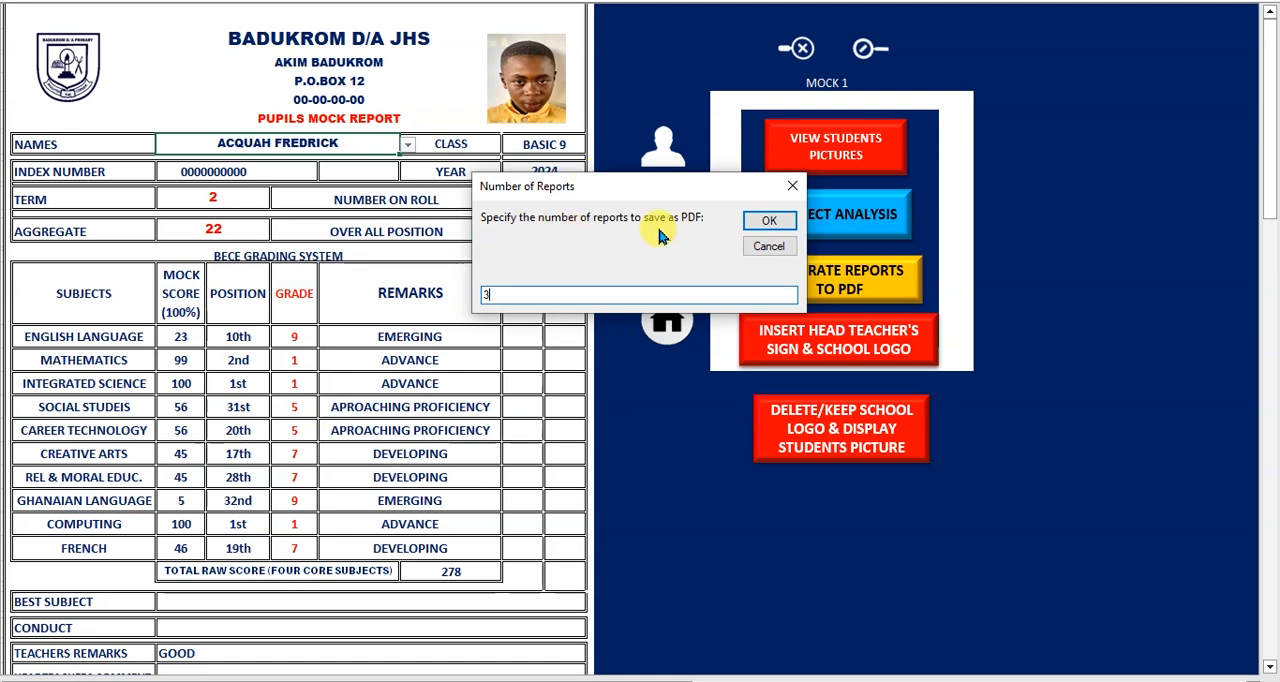
{"action": "left_click", "coordinate": [762, 224]}
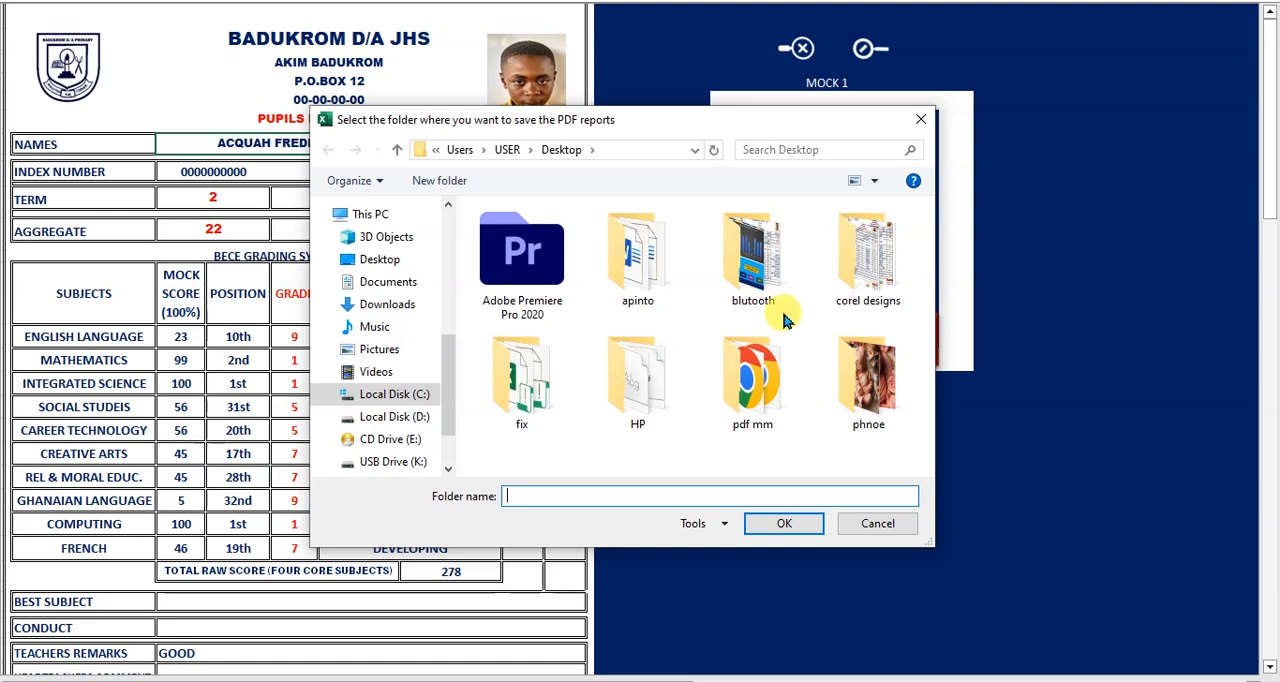
{"action": "double_click", "coordinate": [752, 382]}
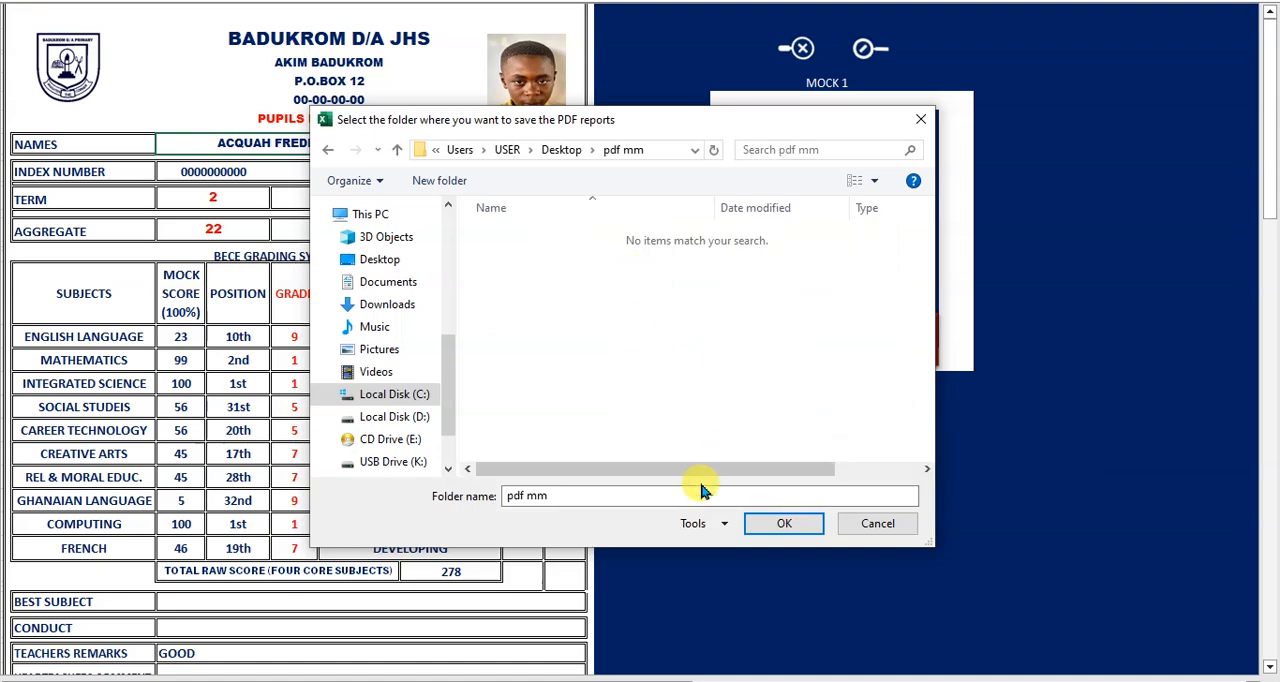
{"action": "left_click", "coordinate": [753, 525]}
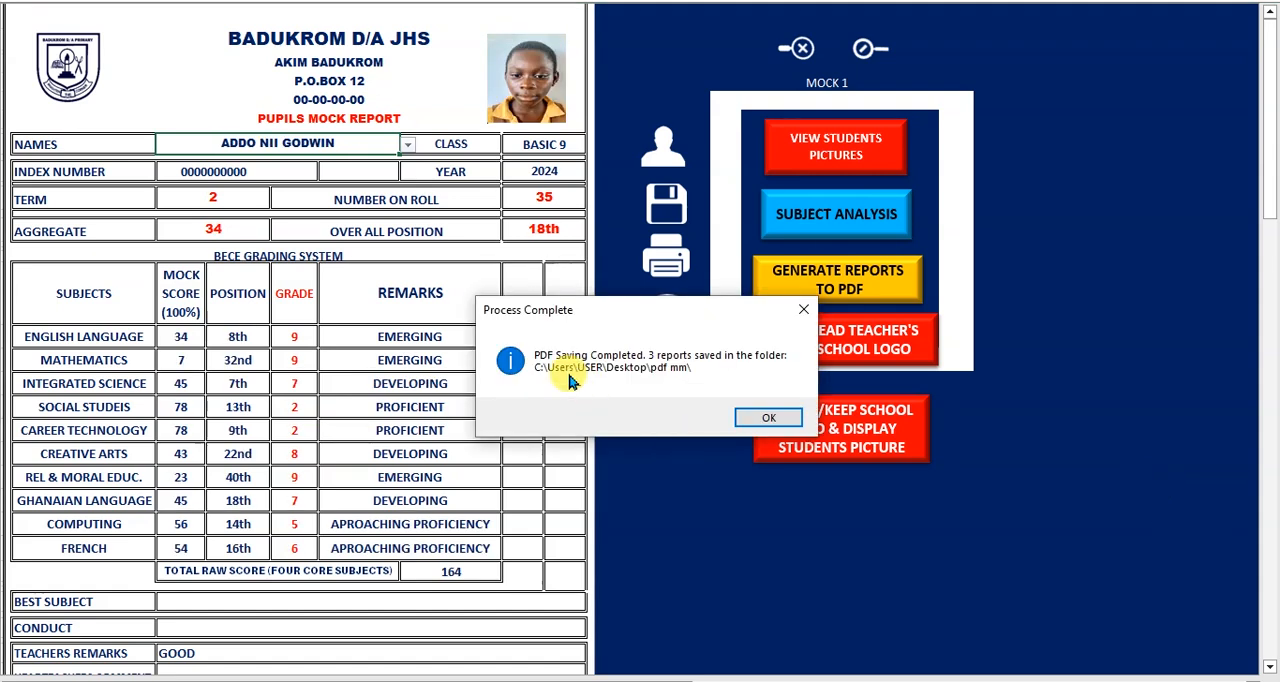
{"action": "left_click", "coordinate": [780, 418]}
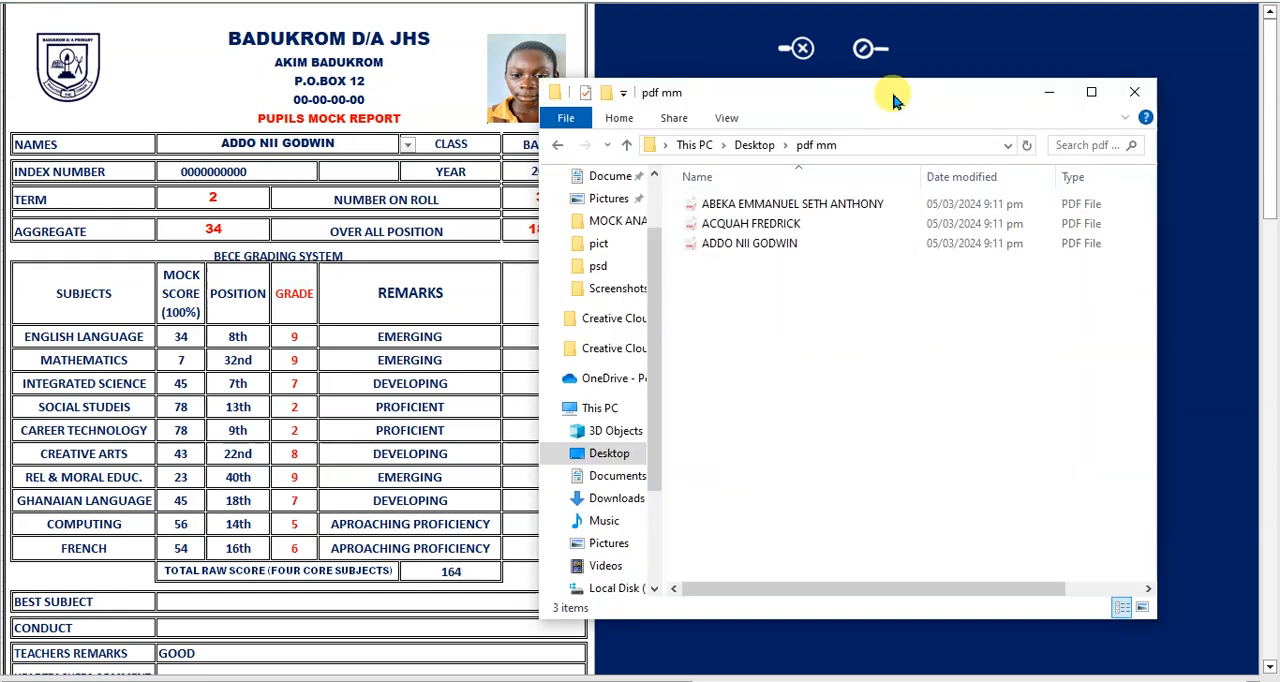
Display the generated PDF reports in the pdf mm folder as large thumbnails
{"action": "left_click", "coordinate": [1142, 607]}
{"action": "left_click", "coordinate": [980, 397]}
{"action": "mouse_move", "coordinate": [888, 105]}
{"action": "left_mouse_down"}
{"action": "mouse_move", "coordinate": [777, 106]}
{"action": "mouse_move", "coordinate": [879, 92]}
{"action": "left_mouse_up"}
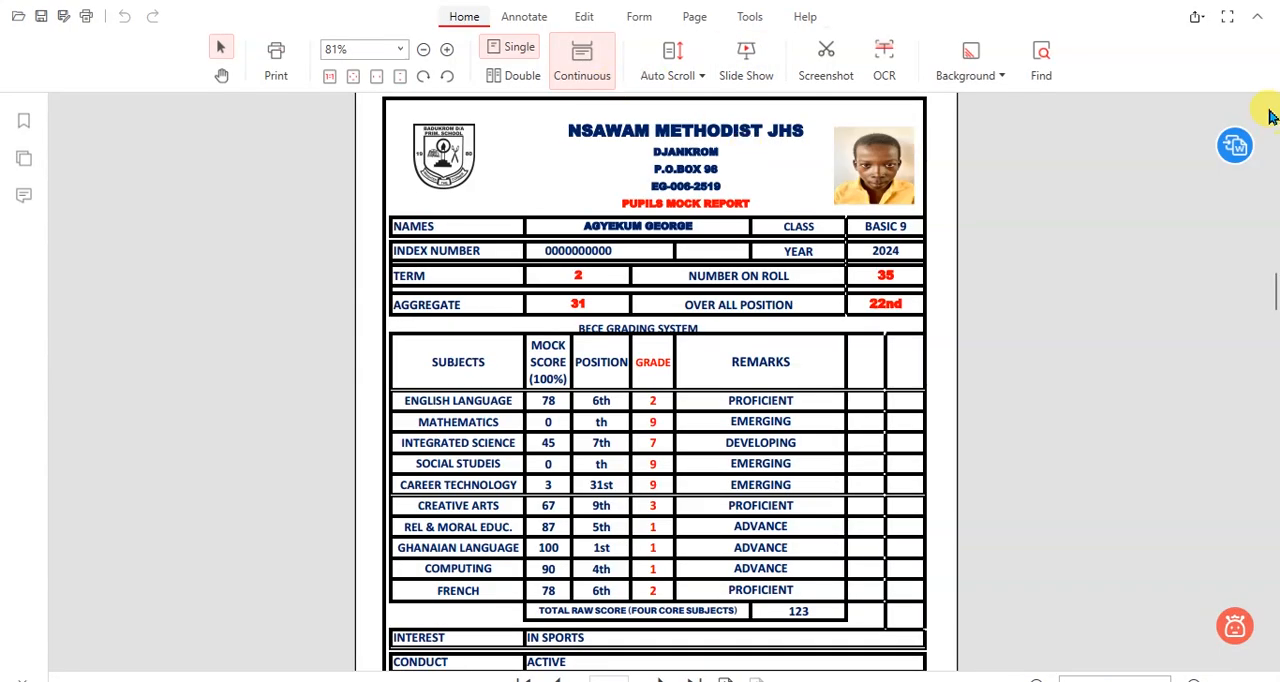
Look back through the multi-page PDF of pupils' mock reports up to the first report
{"action": "left_click", "coordinate": [1272, 118]}
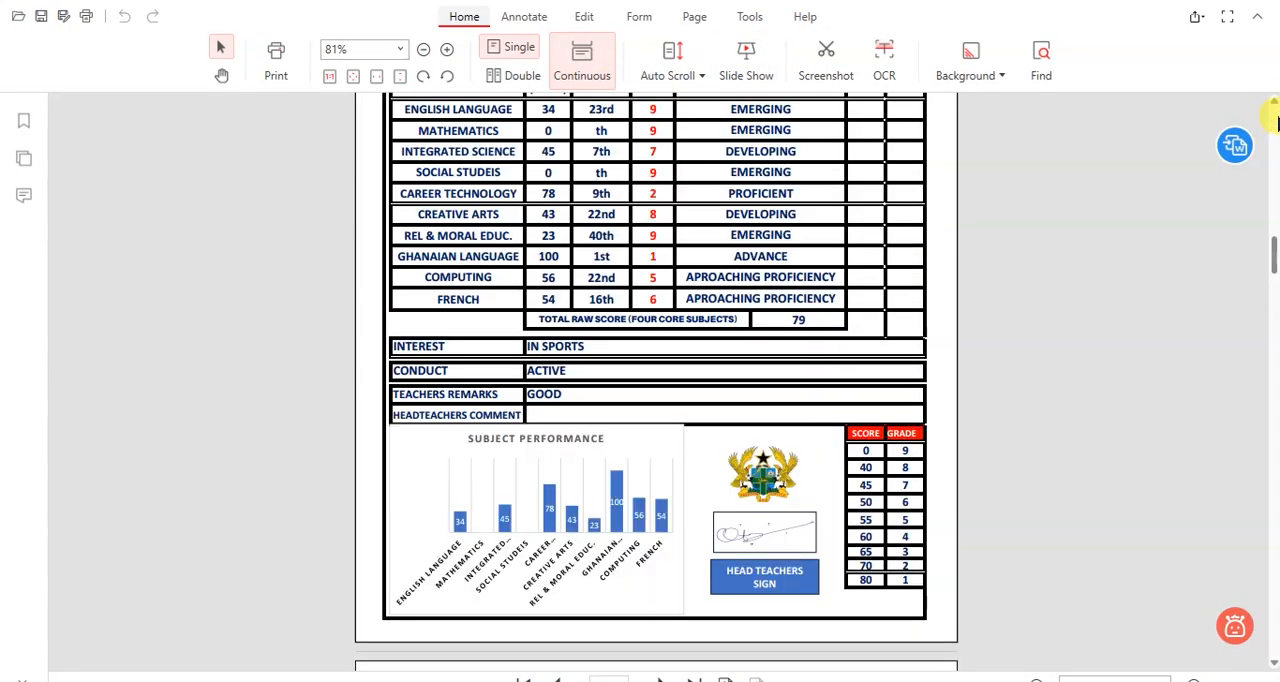
{"action": "left_click", "coordinate": [1272, 118]}
{"action": "left_click", "coordinate": [1272, 118]}
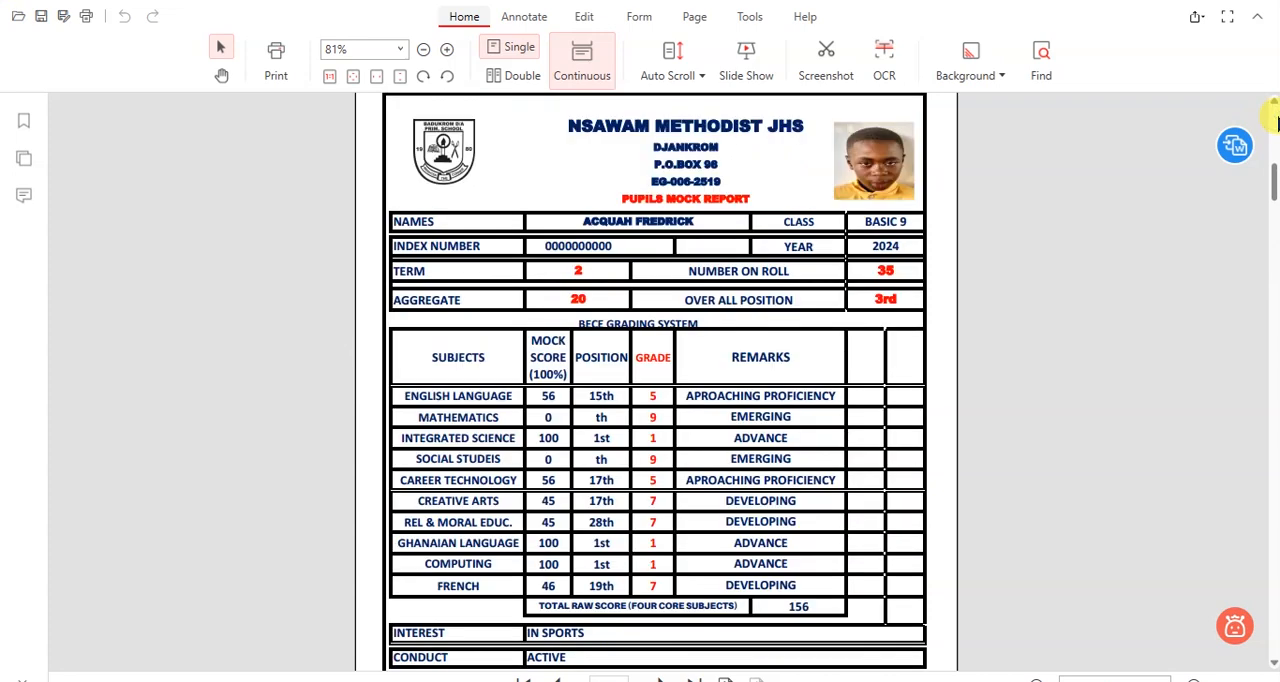
{"action": "left_click", "coordinate": [1272, 118]}
{"action": "left_click", "coordinate": [1272, 118]}
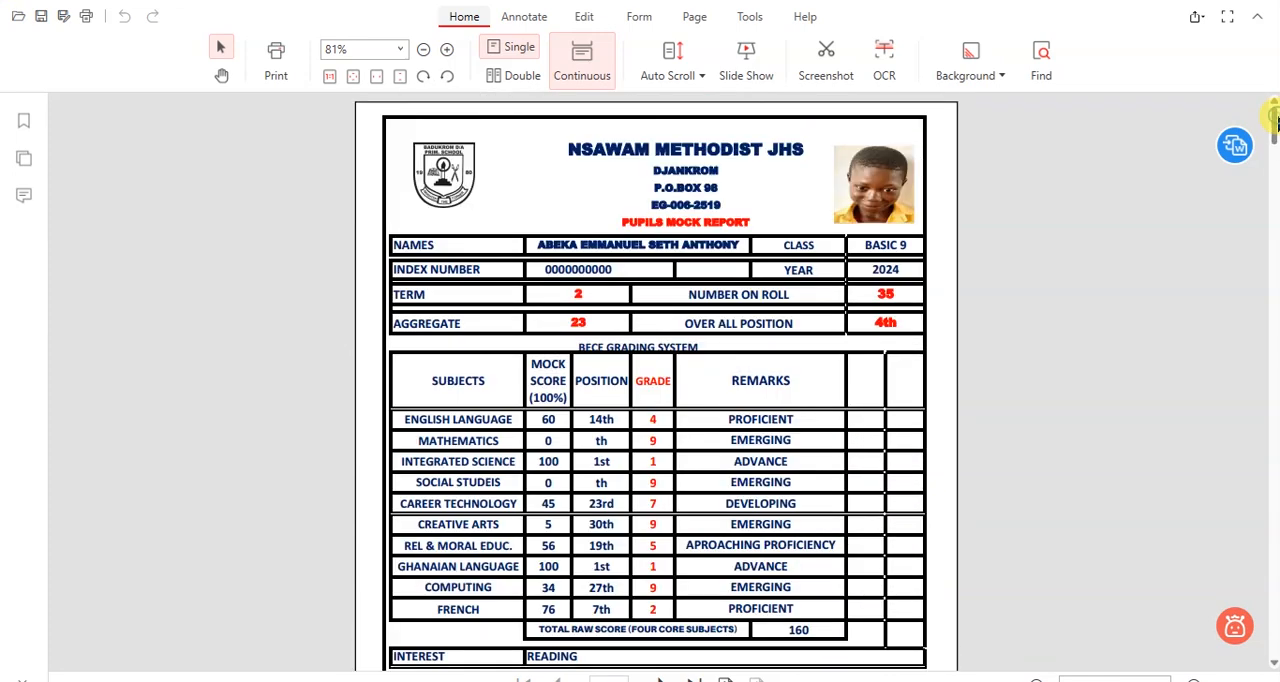